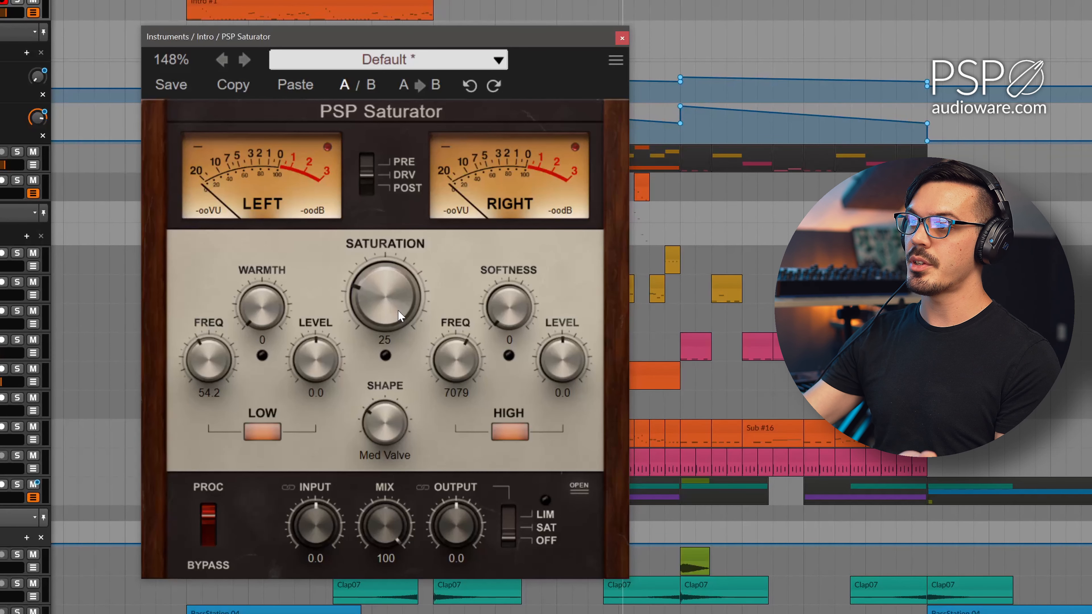
Set the saturation to 30 and the saturation shape to Warm Tape.
mouse_move(396, 307)
left_mouse_down()
mouse_move(388, 364)
mouse_move(377, 269)
mouse_move(398, 146)
mouse_move(409, 305)
left_mouse_up()
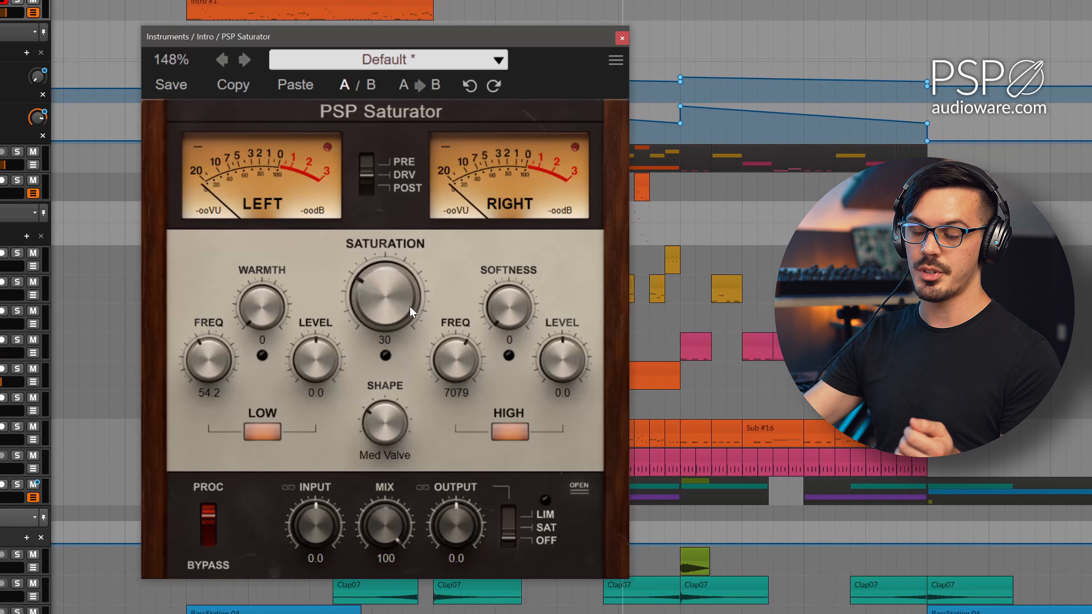
mouse_move(396, 415)
left_mouse_down()
mouse_move(392, 450)
mouse_move(384, 312)
mouse_move(392, 402)
left_mouse_up()
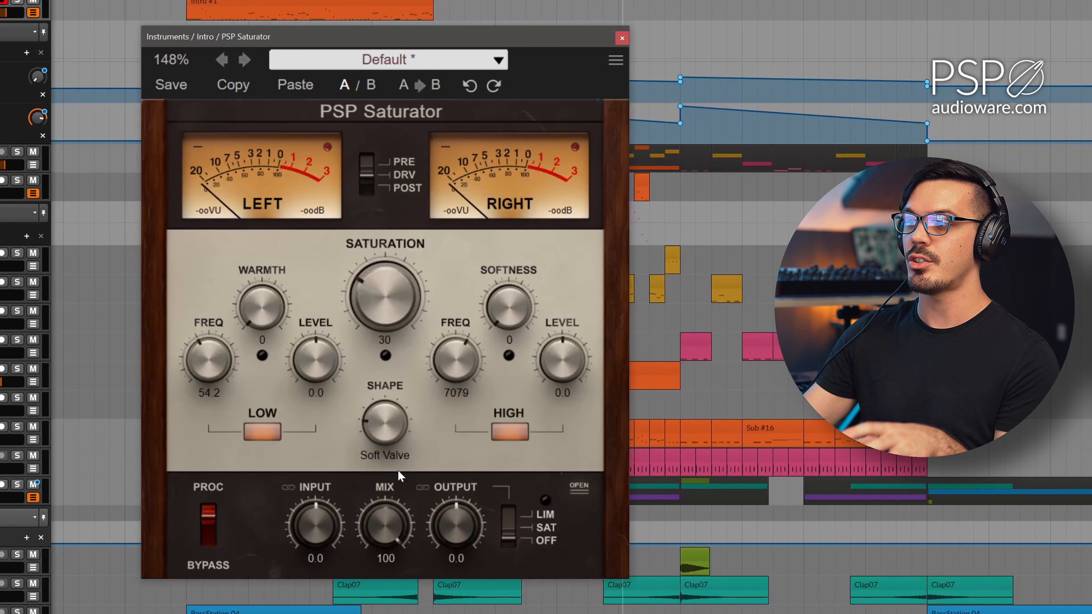
left_click_drag(385, 424, 382, 362)
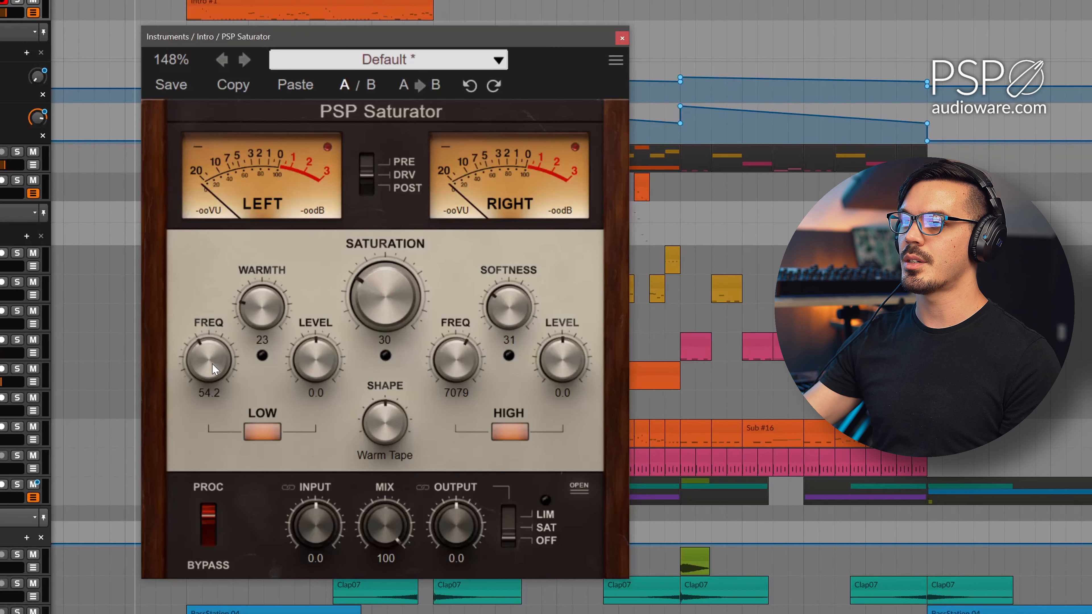
Set the low-band warmth and high-band softness to 39, and the low-band level to -1.6.
left_click_drag(249, 335, 272, 284)
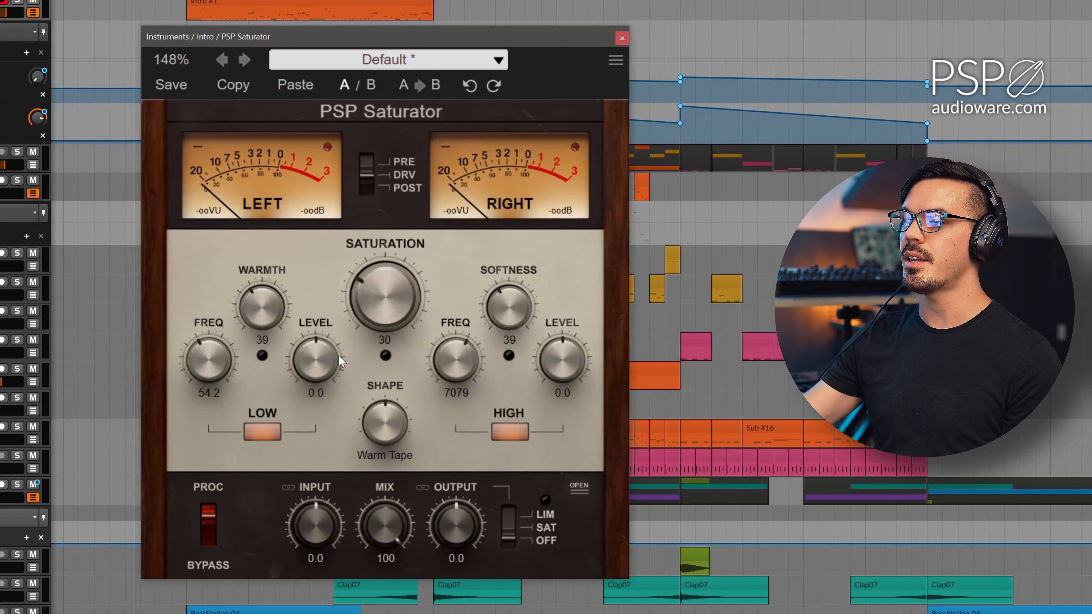
left_click_drag(318, 361, 319, 369)
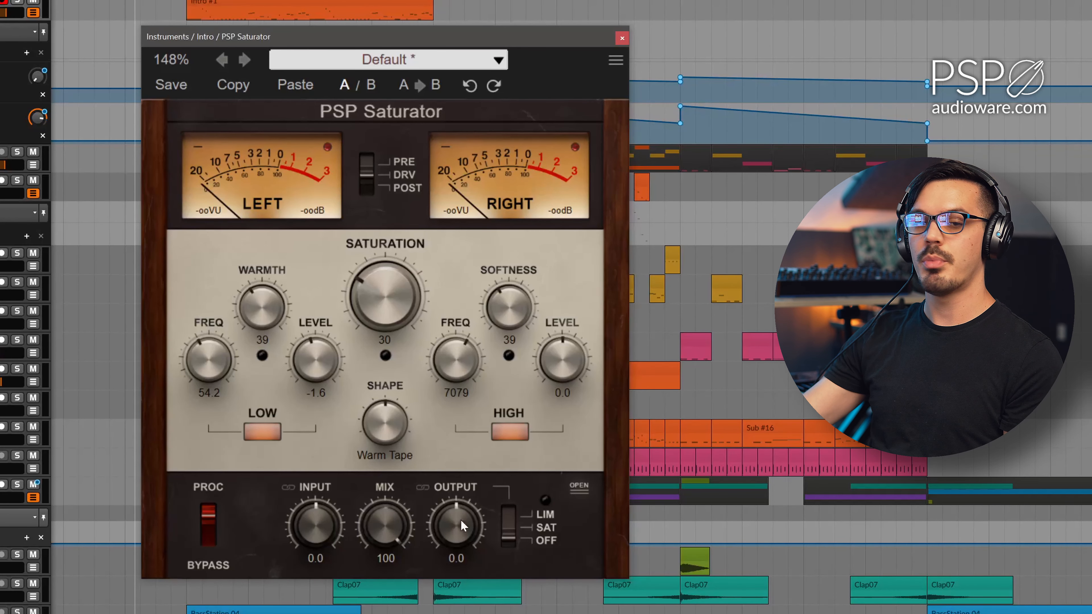
Try different input and output gains with their link options toggled, and reset both gains to 0.0.
left_click_drag(325, 519, 323, 504)
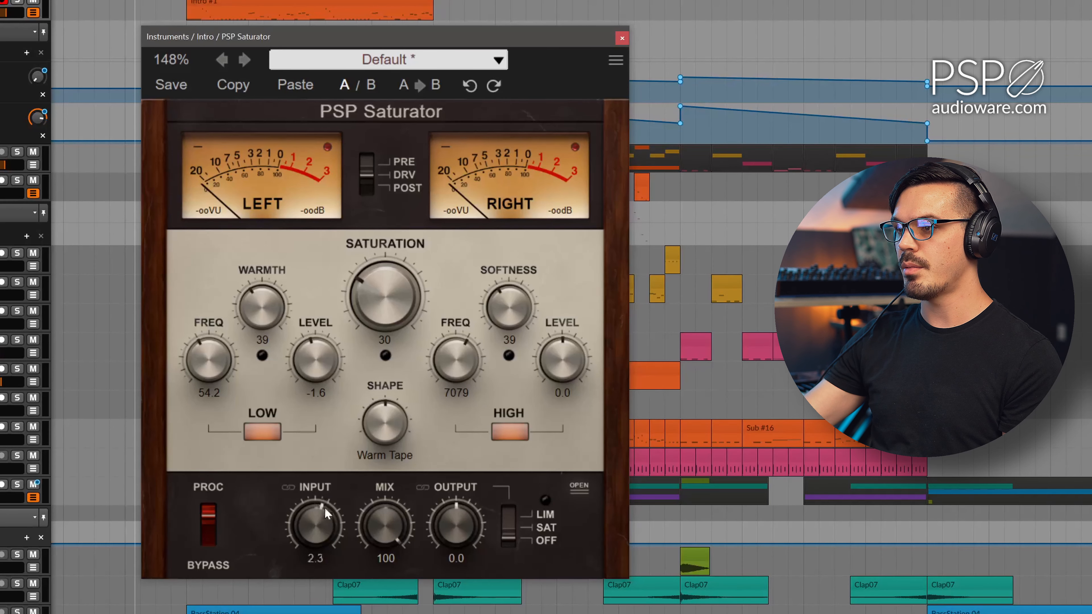
left_click_drag(450, 536, 447, 502)
left_click(424, 487)
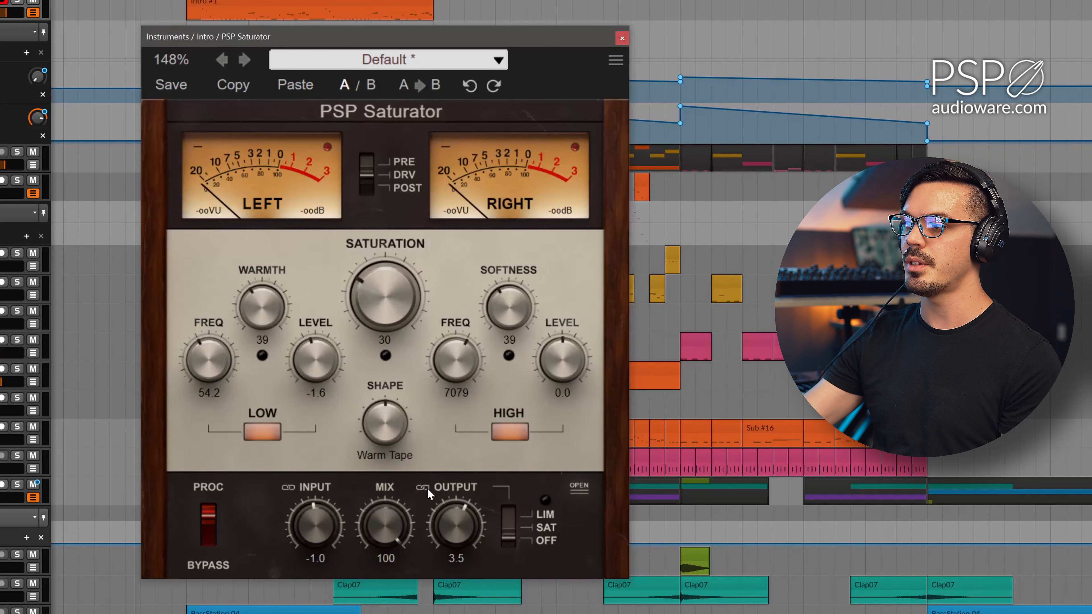
left_click_drag(324, 527, 319, 561)
left_click(288, 488)
left_click(289, 490)
left_click_drag(303, 507, 321, 520)
double_click(321, 519)
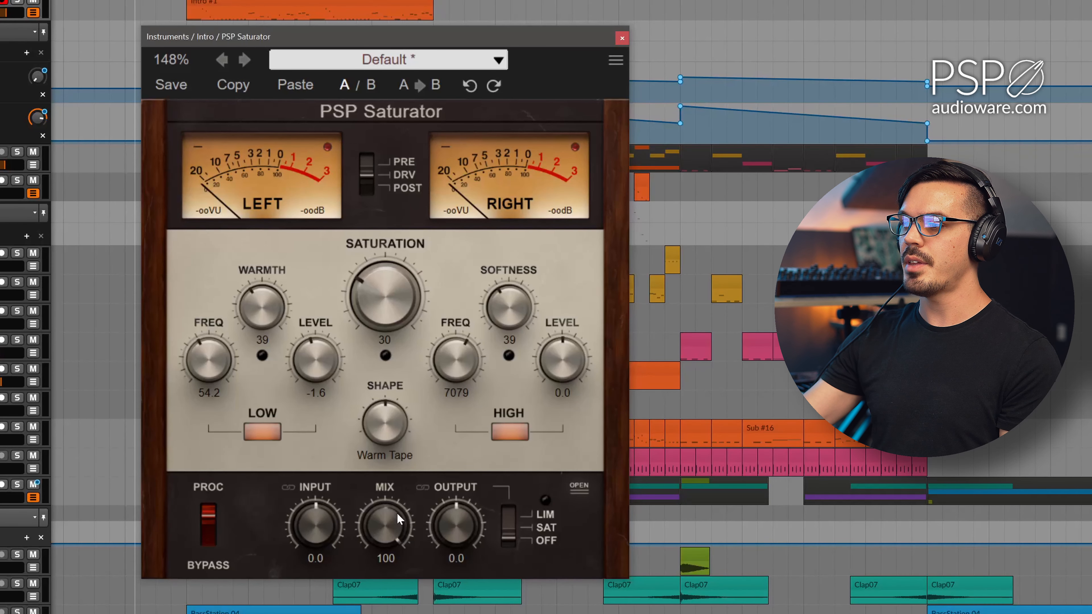
Try a different mix amount and the SAT output stage, returning the mix to 100 and the output stage to OFF.
left_click_drag(394, 554, 378, 477)
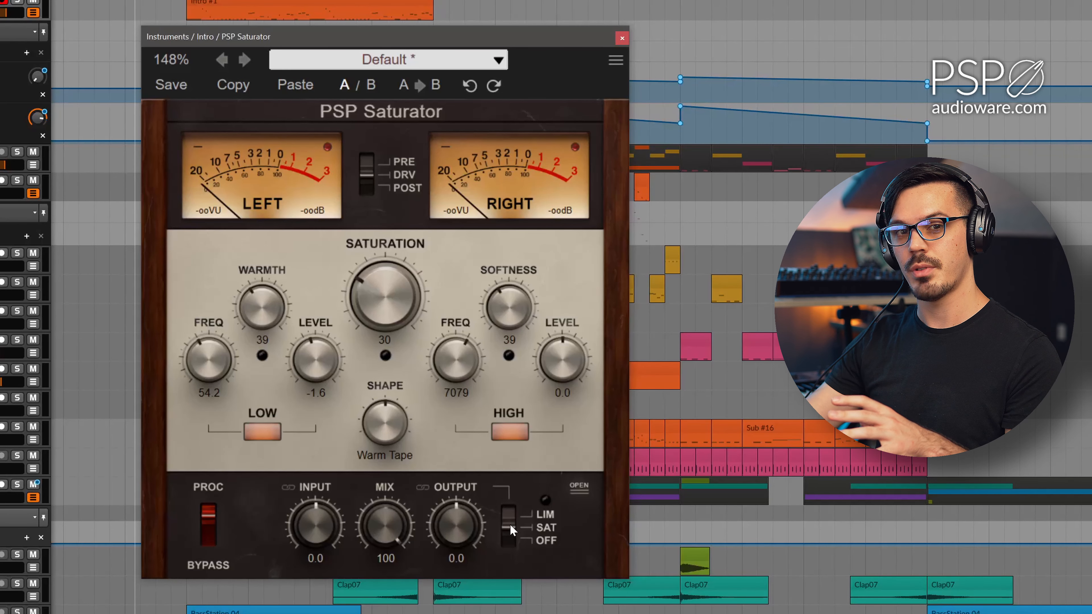
mouse_move(511, 529)
left_mouse_down()
mouse_move(513, 518)
mouse_move(512, 548)
left_mouse_up()
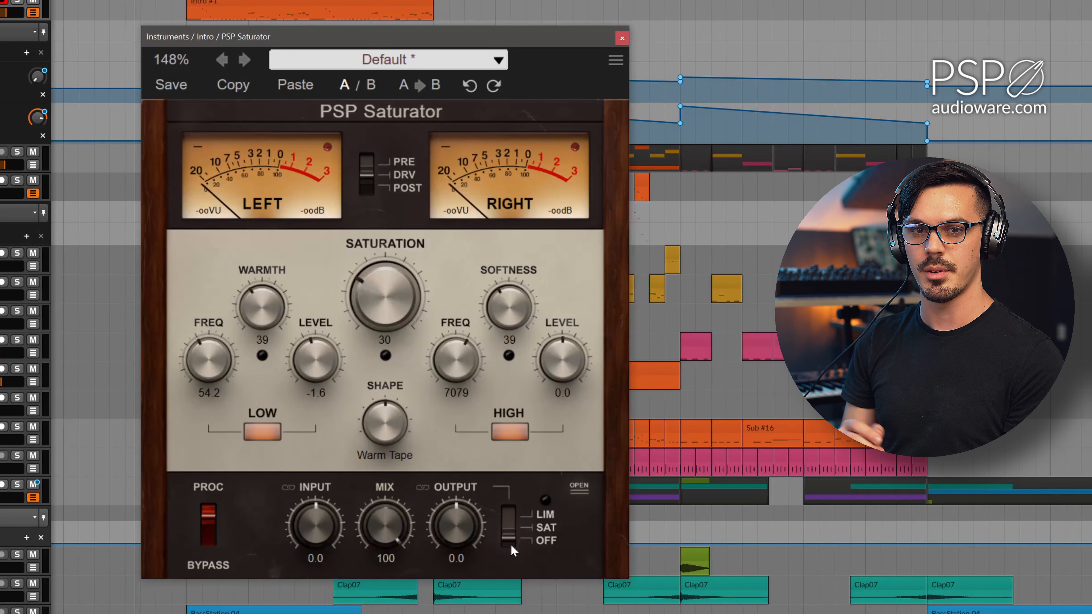
Set the HPF mode to PrePost in the hidden advanced settings and close that section.
left_click(578, 494)
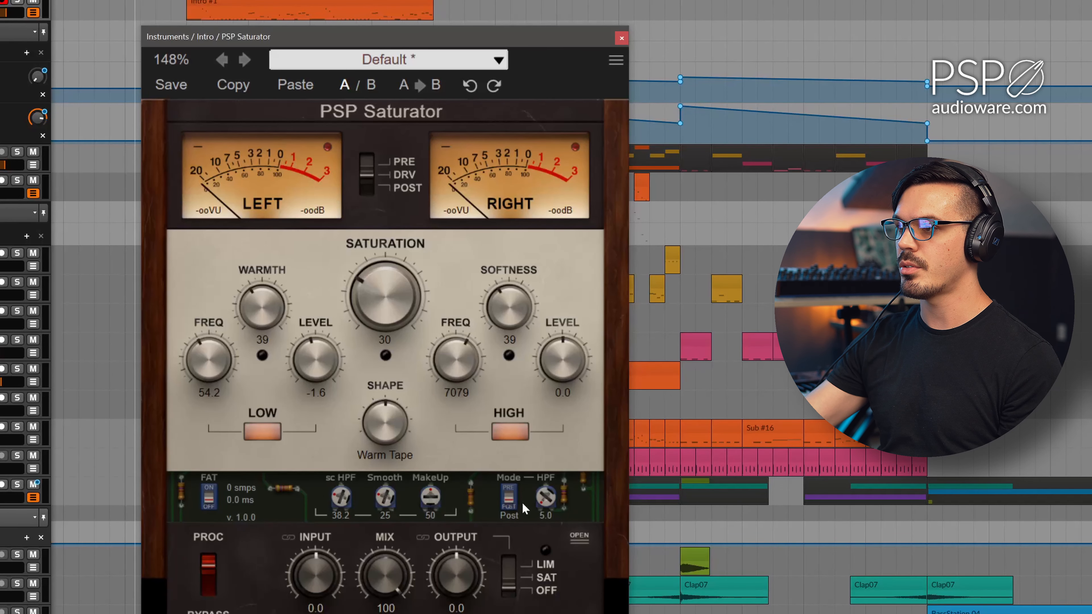
left_click(511, 499)
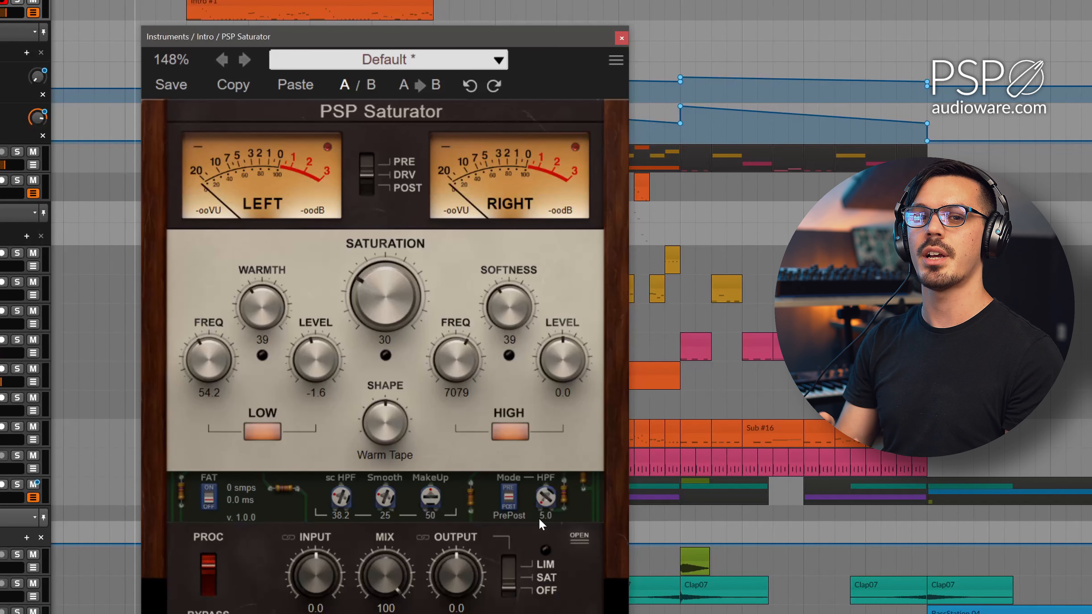
left_click(578, 536)
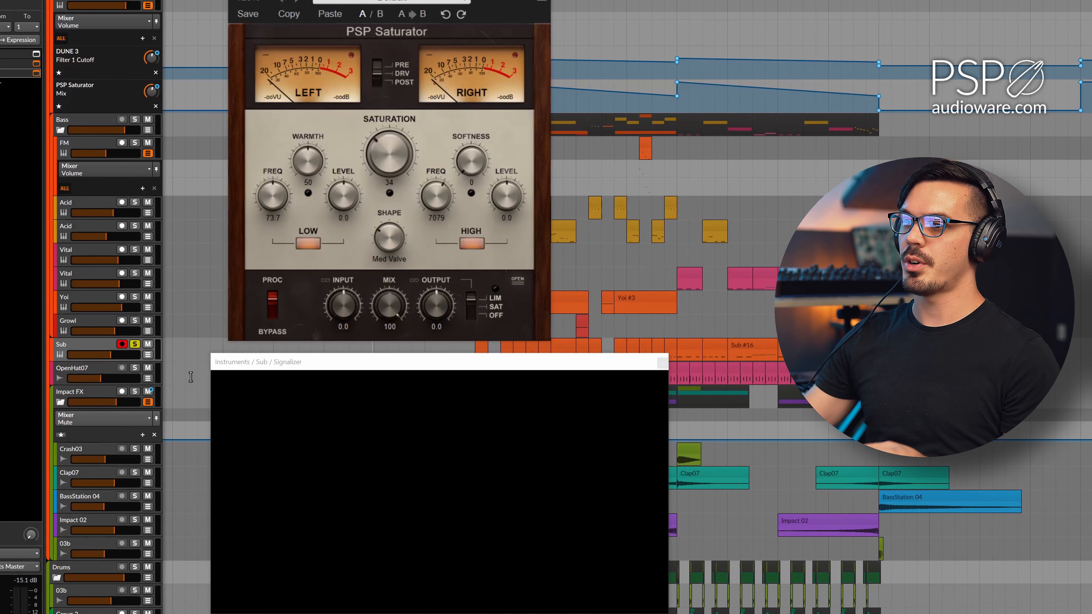
Solo the Sub track and compare its playback with the saturator bypassed and processing.
left_click(135, 344)
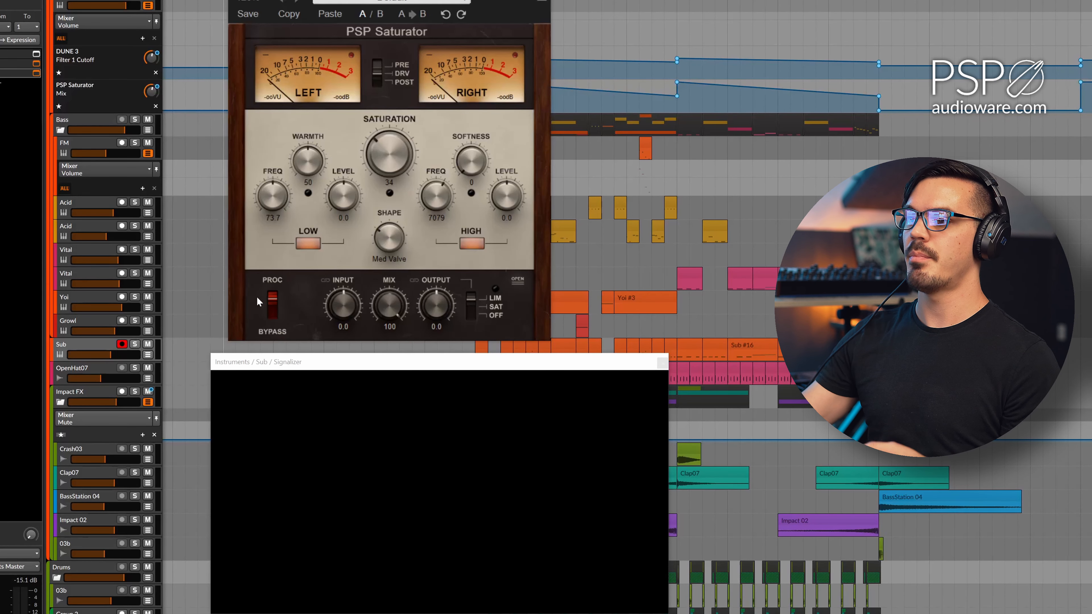
left_click(141, 347)
left_click(272, 310)
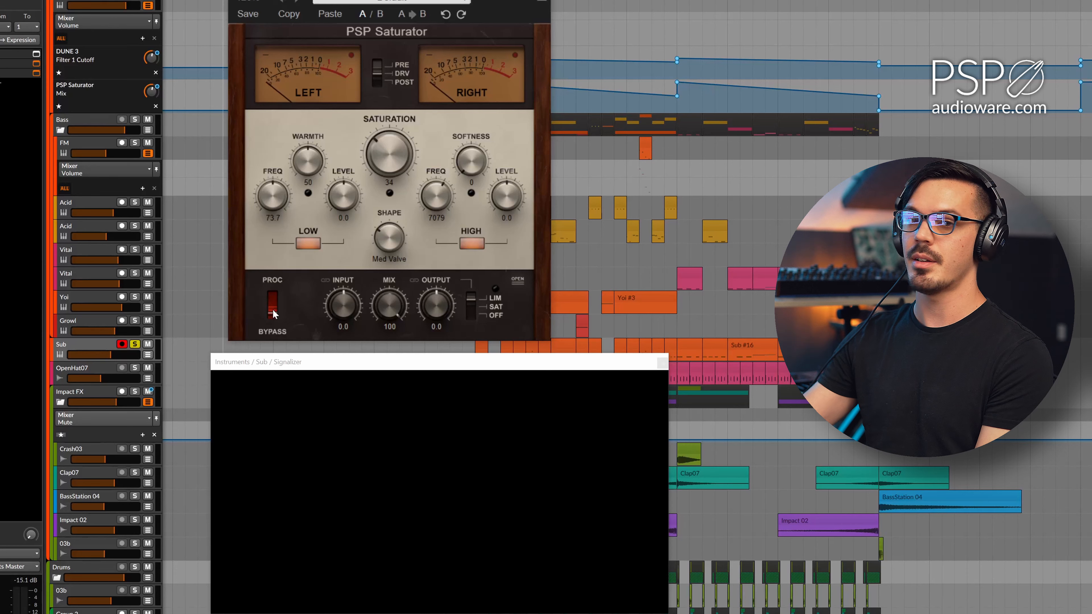
key("space")
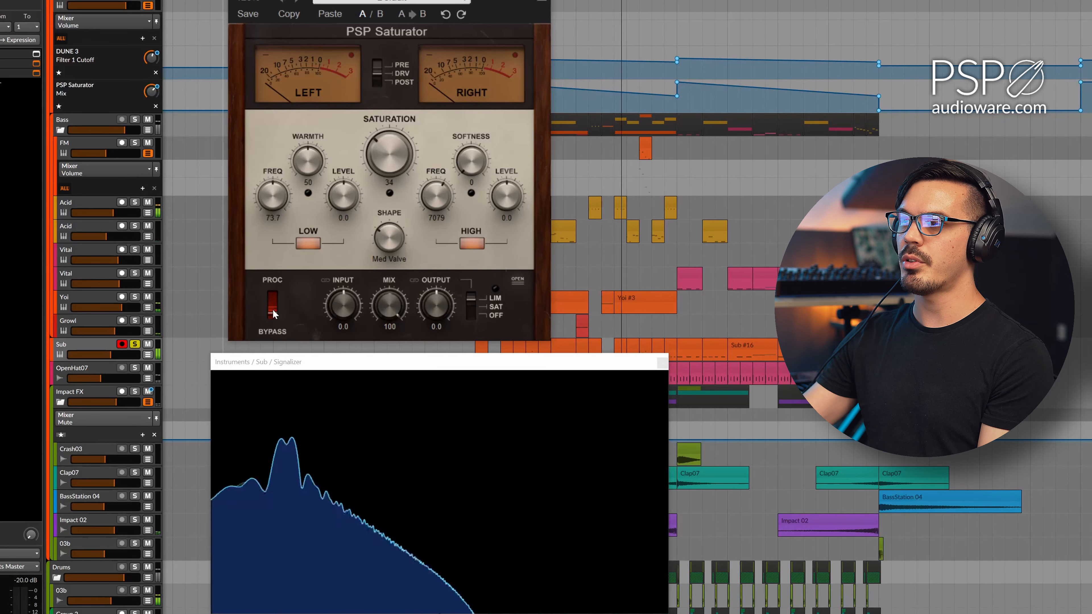
left_click(273, 306)
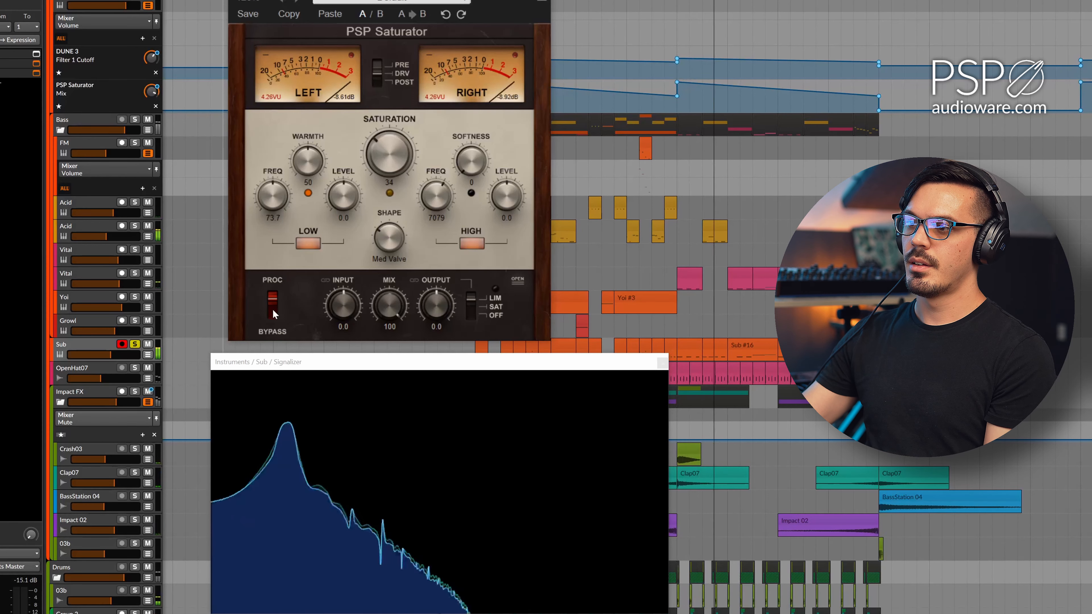
key("space")
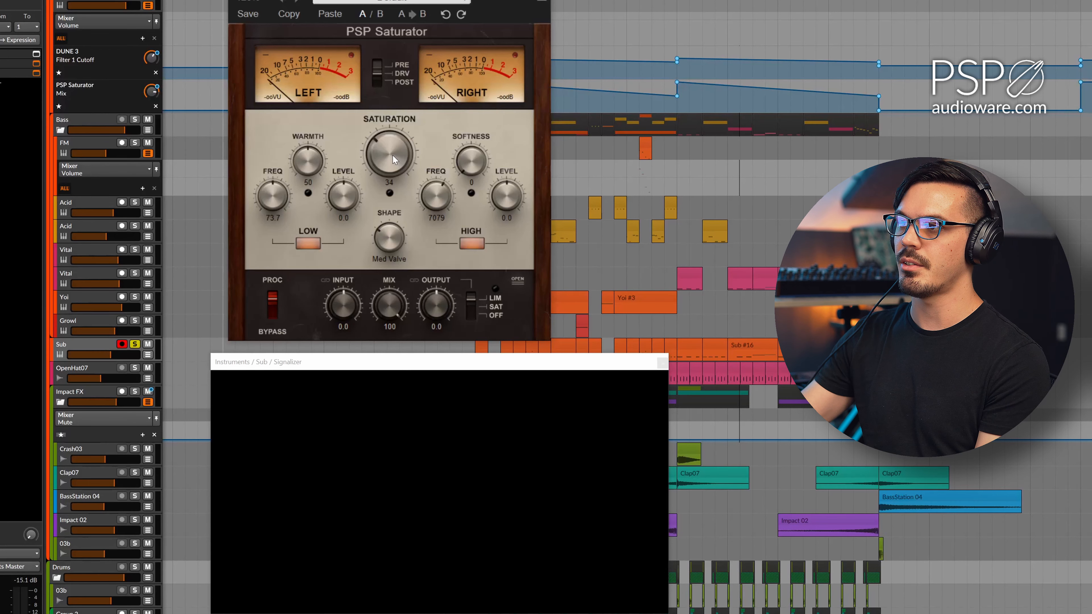
Raise the Sub track's saturation to 100 during playback and stop playback.
key("space")
left_click_drag(392, 157, 377, 2)
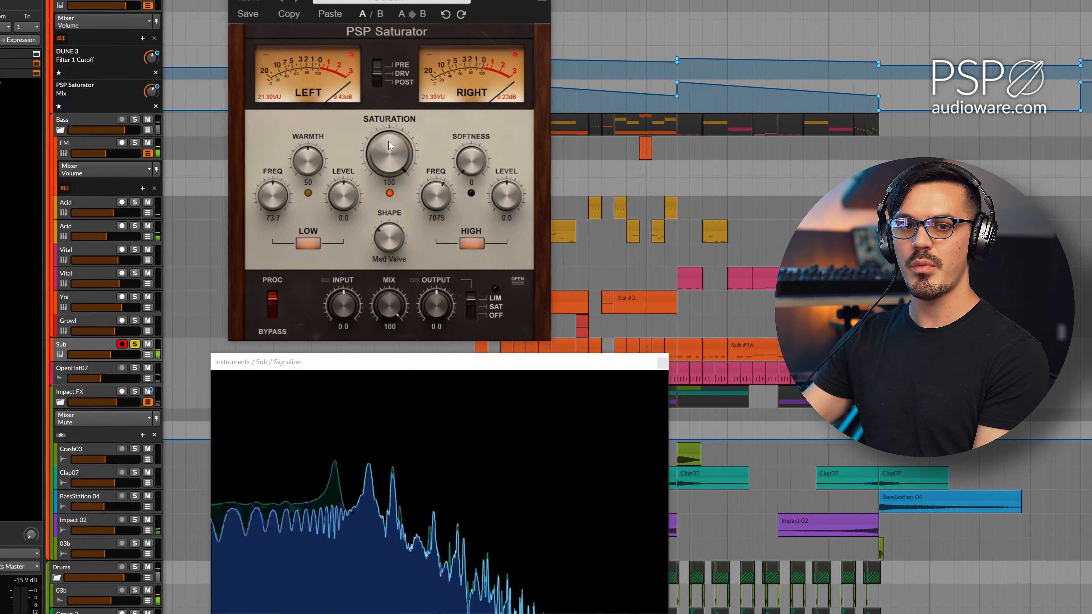
key("space")
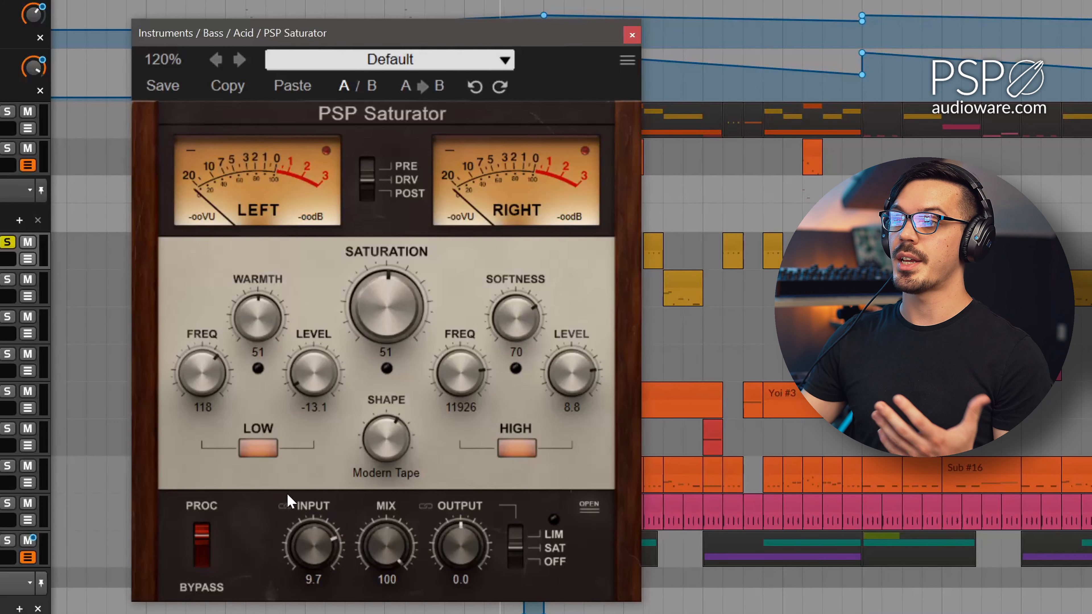
Bypass the Acid track's saturator and listen to the unprocessed sound, toggling the track's solo.
left_click(200, 539)
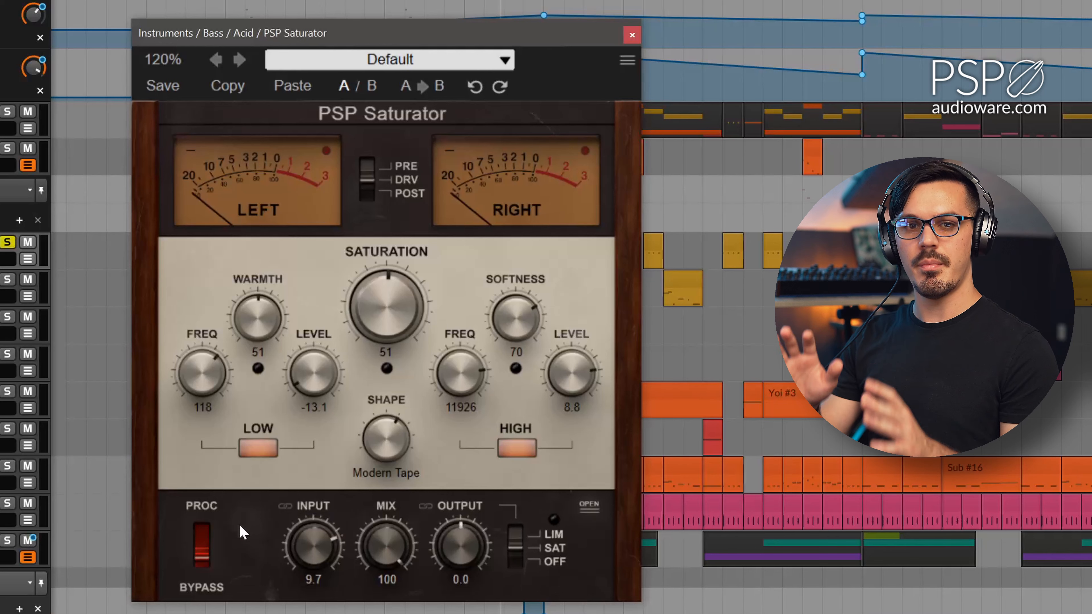
key("space")
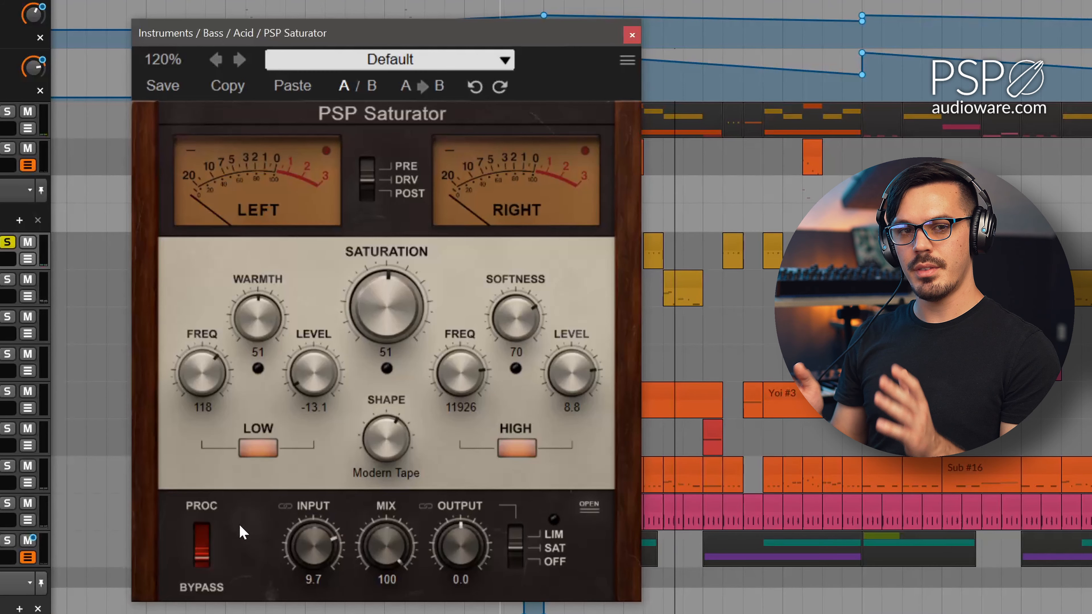
left_click(8, 243)
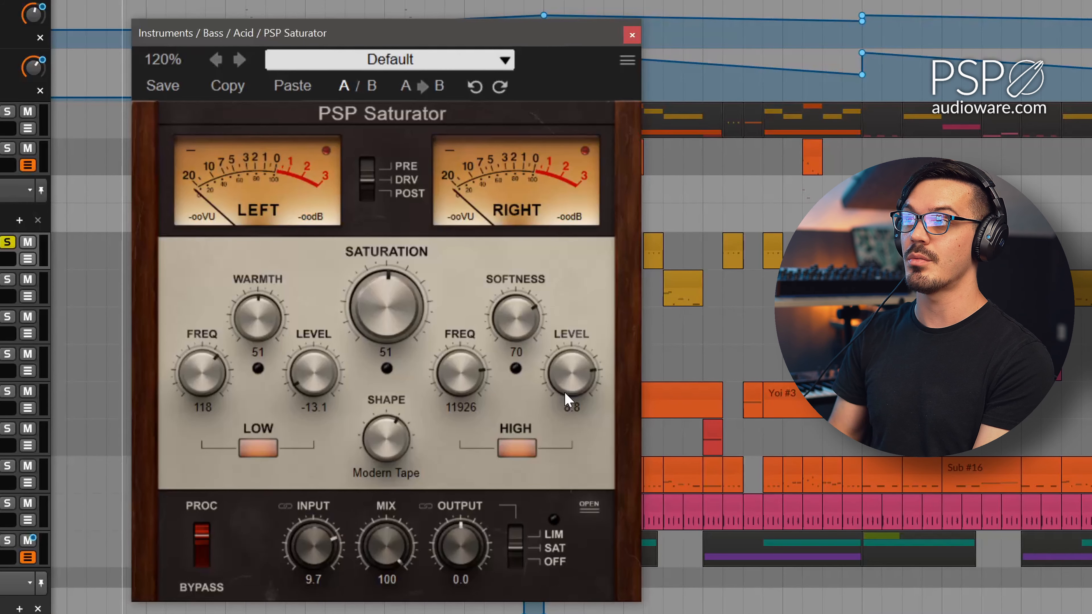
Listen to the Acid track with the saturator processing, both soloed and in the full mix.
key("space")
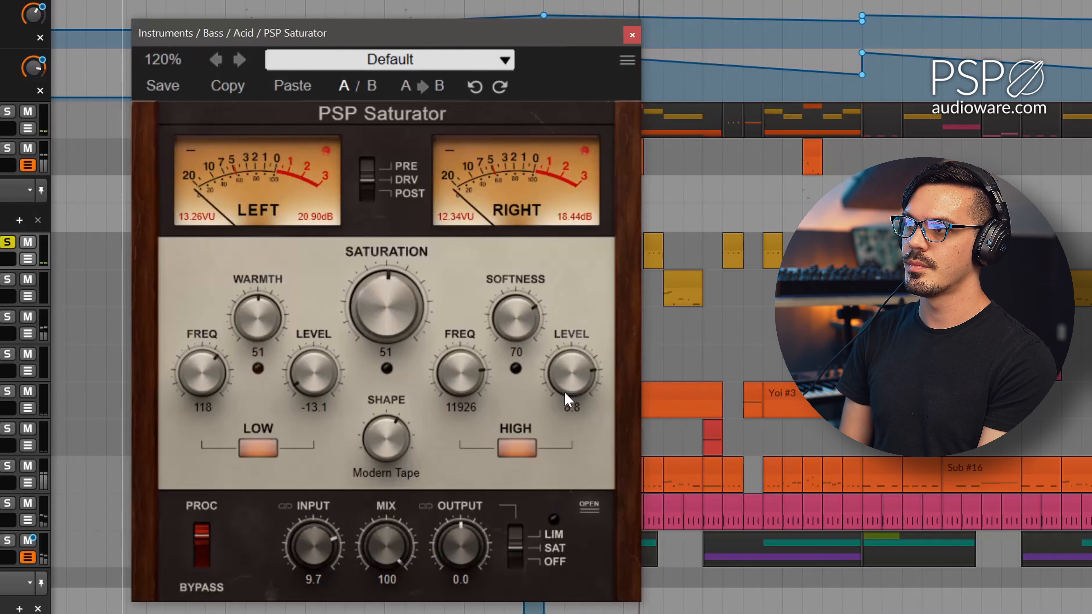
key("space")
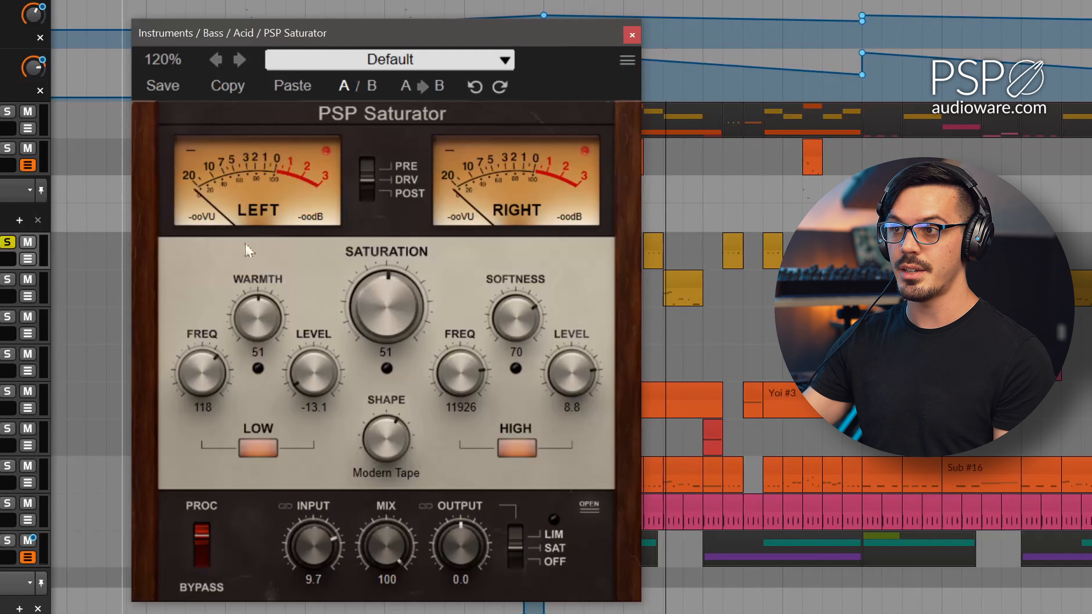
left_click(10, 244)
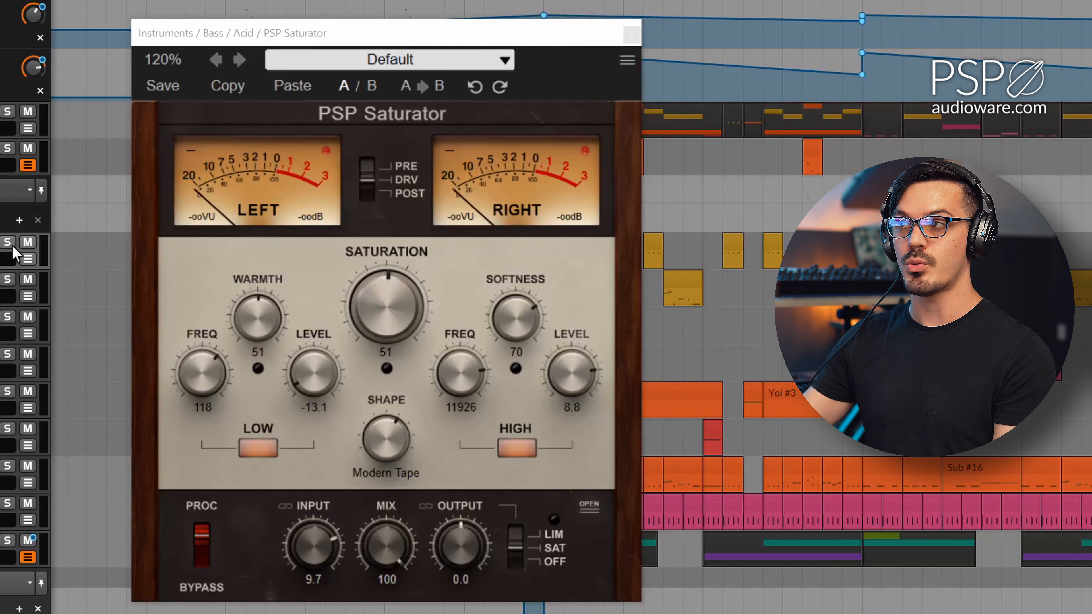
key("space")
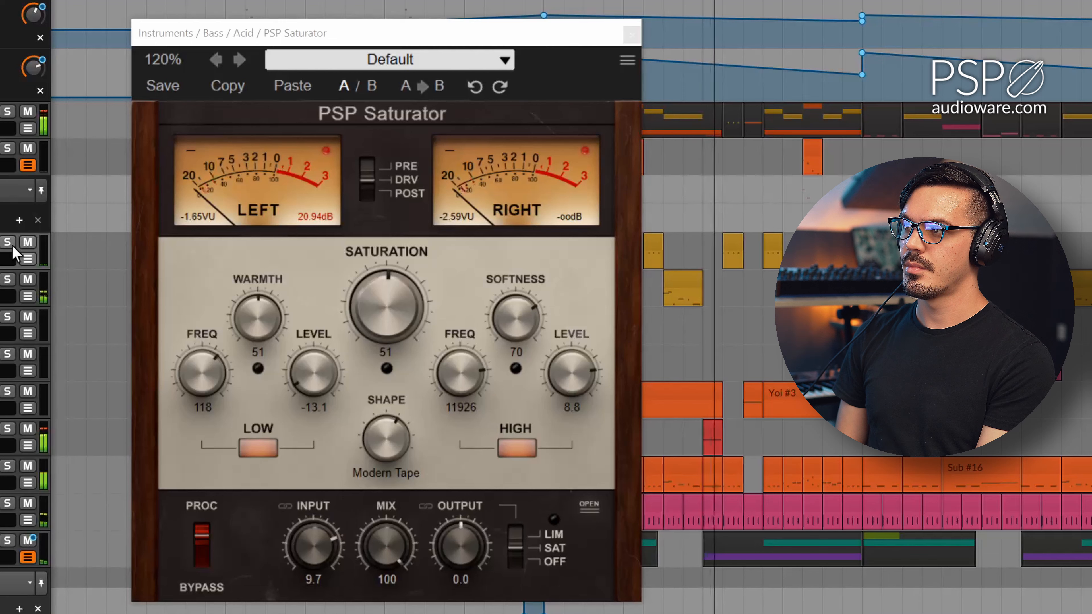
key("space")
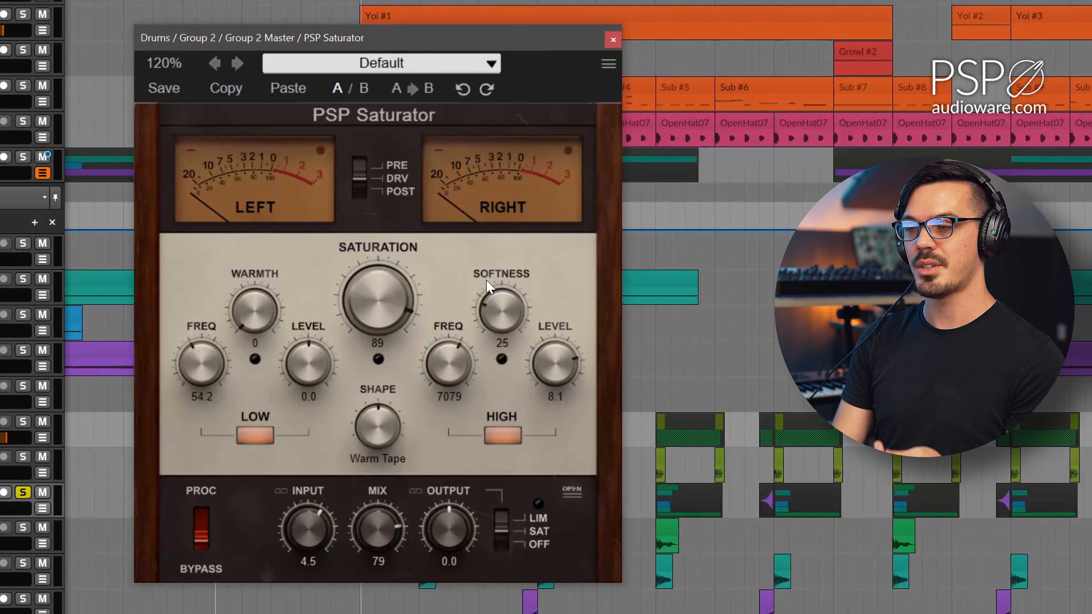
Listen to the drum group bypassed, enable its saturator processing, and audition it with the mix at 100.
key("space")
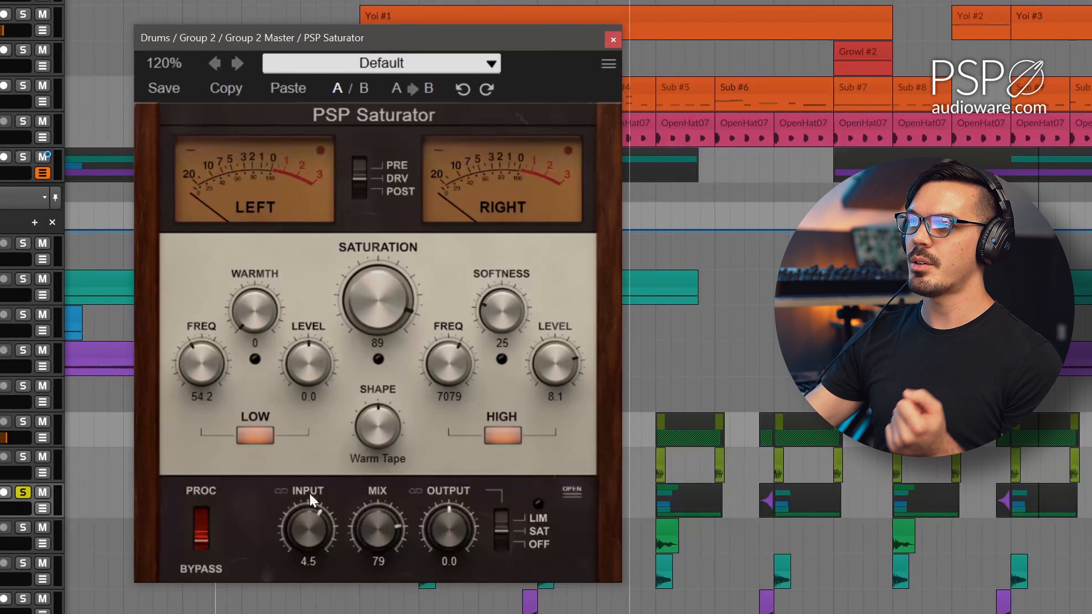
left_click(203, 521)
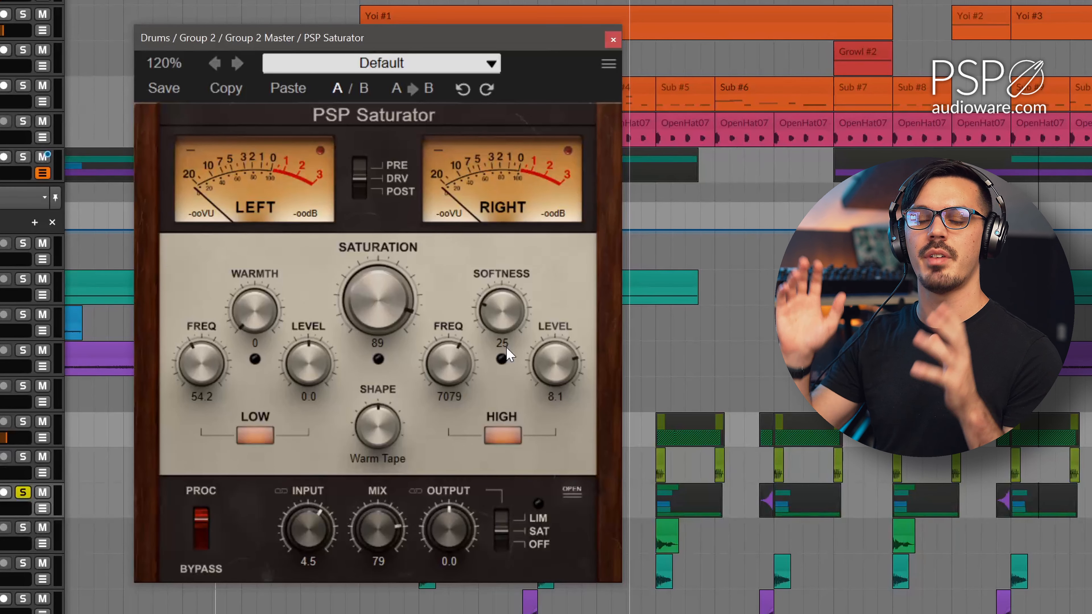
left_click_drag(402, 538, 380, 481)
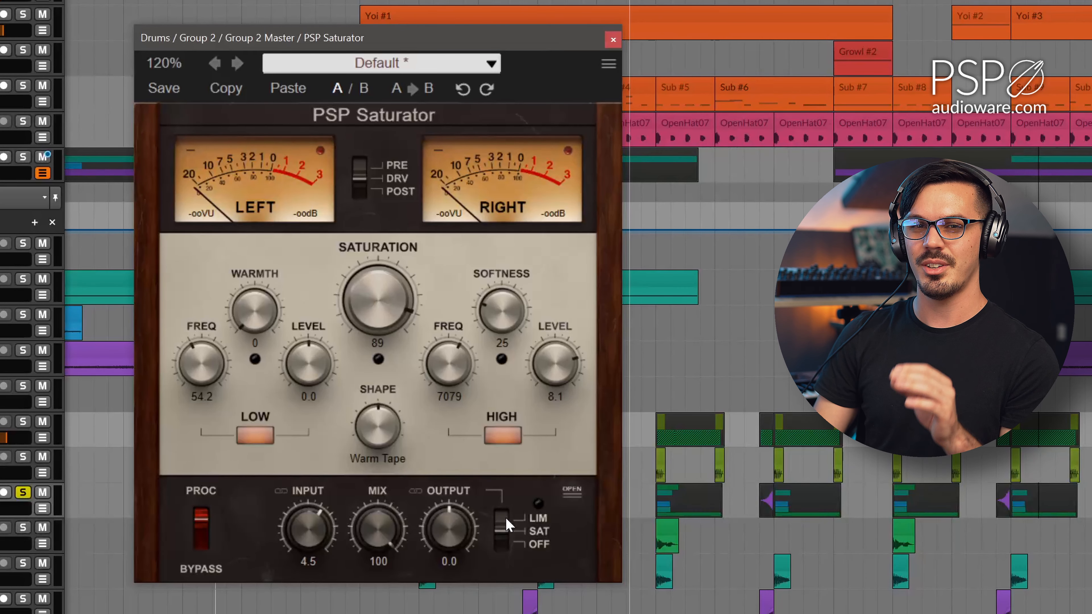
key("space")
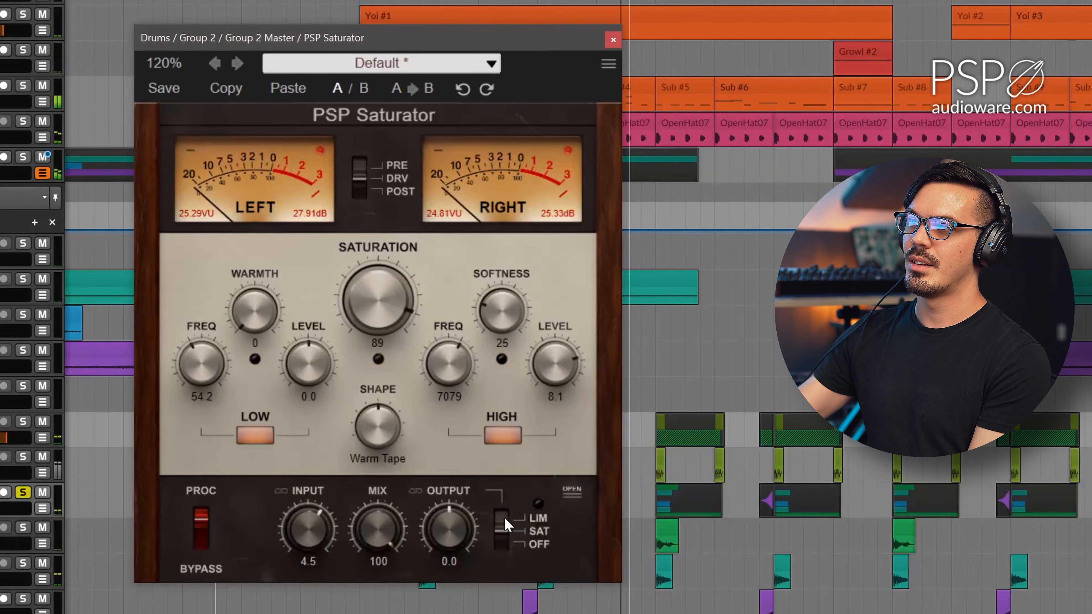
key("space")
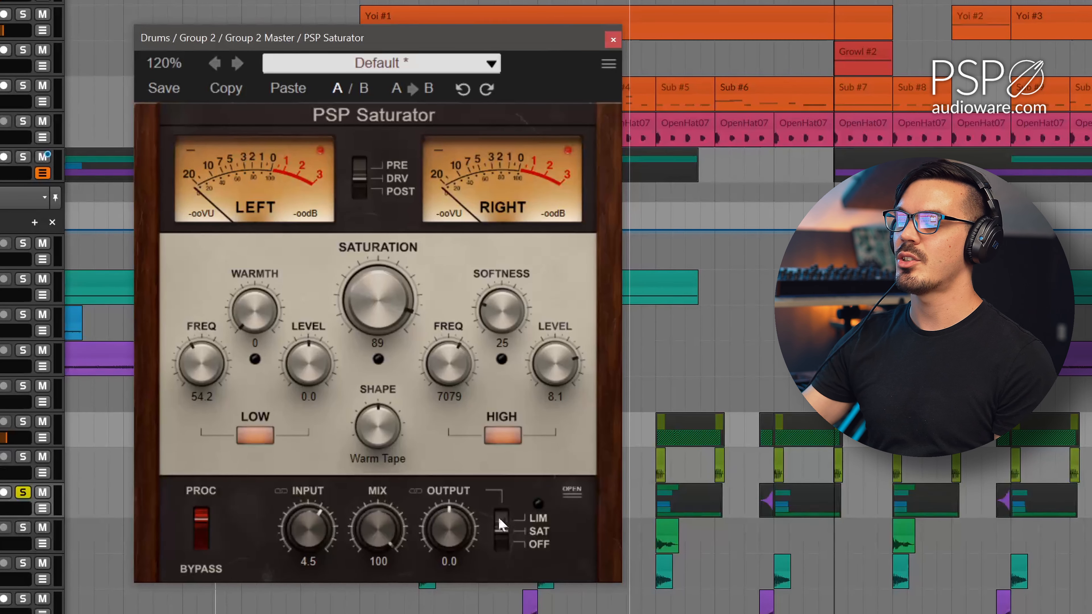
Set the drum group saturator's mix to 69 during playback and unsolo the group.
key("space")
left_click_drag(378, 529, 393, 481)
key("space")
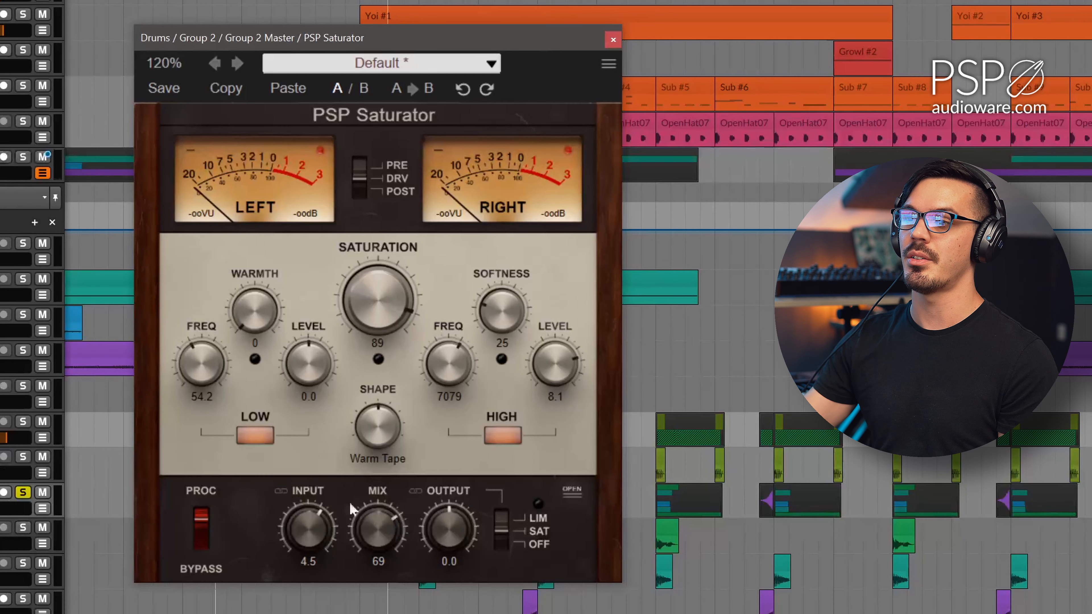
left_click(25, 496)
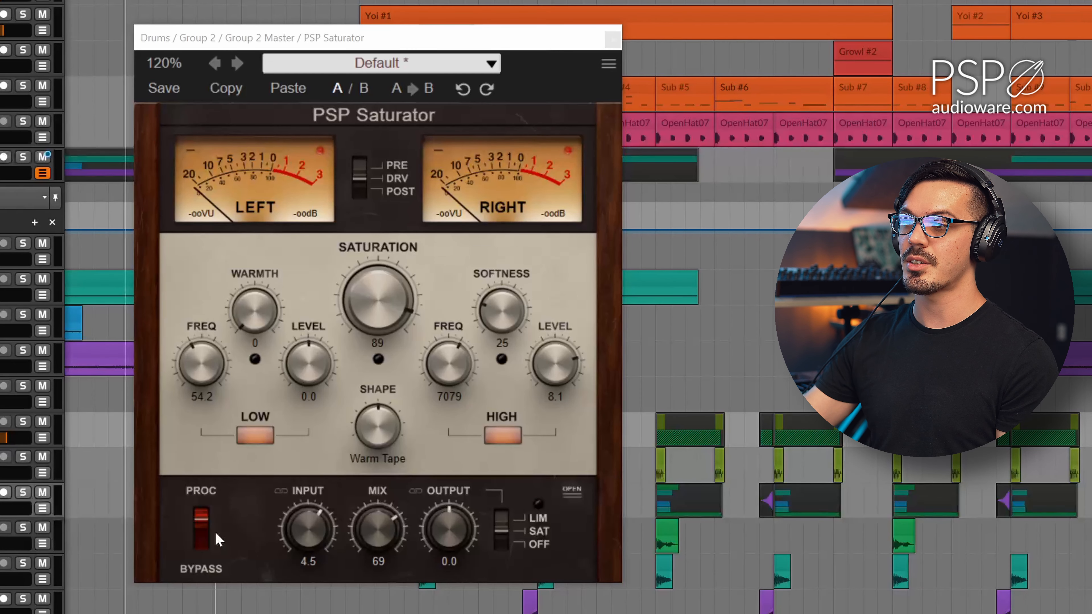
Compare the full mix with the drum group's saturator bypassed and processing.
left_click(204, 525)
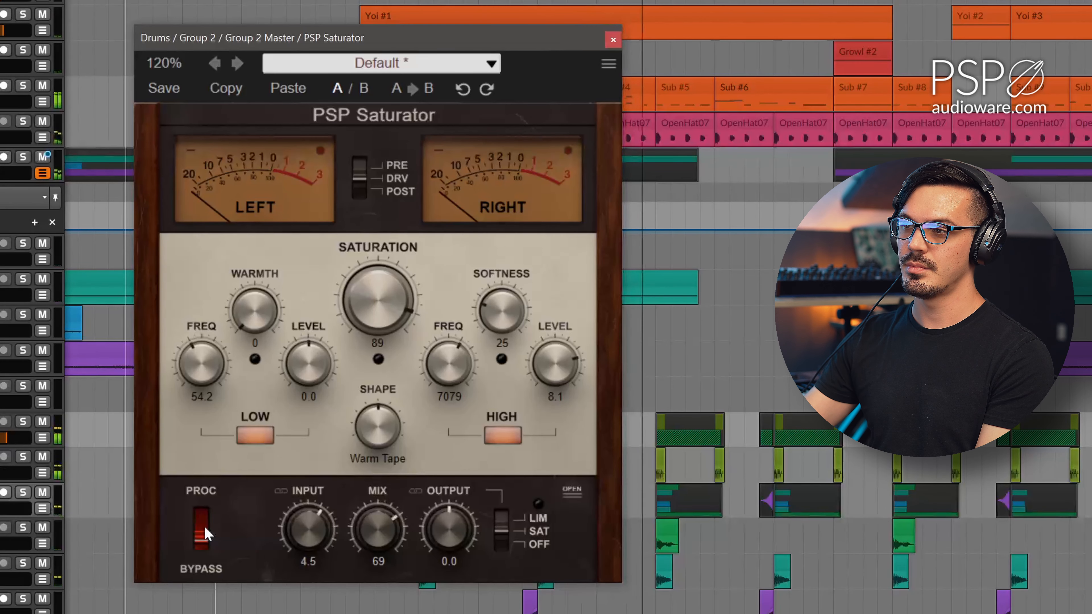
left_click(205, 527)
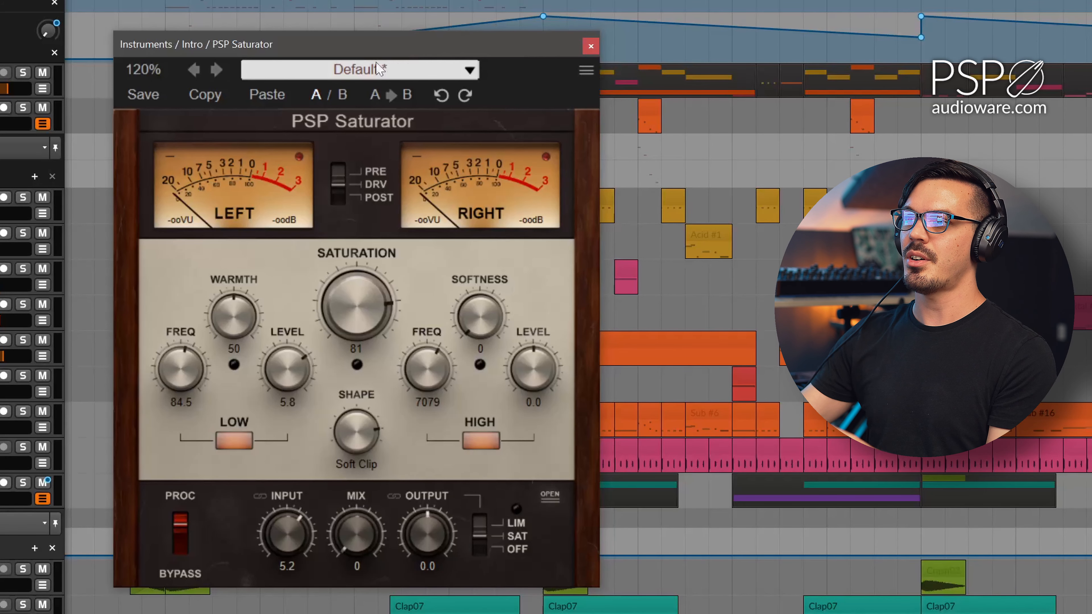
Audition the Intro instruments with their saturator's mix automation running, and stop playback.
left_click(185, 538)
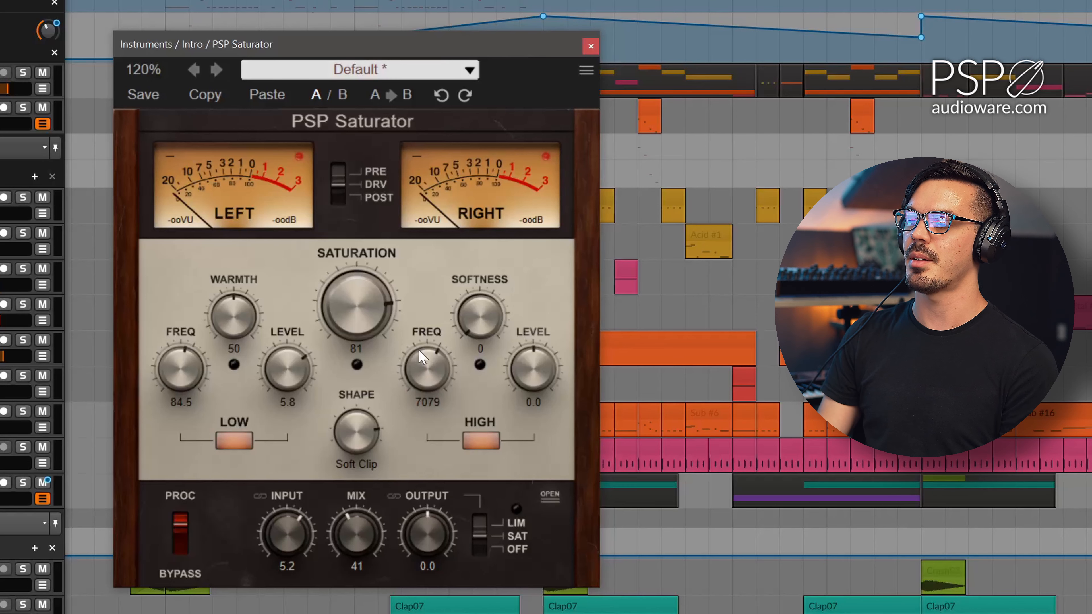
key("space")
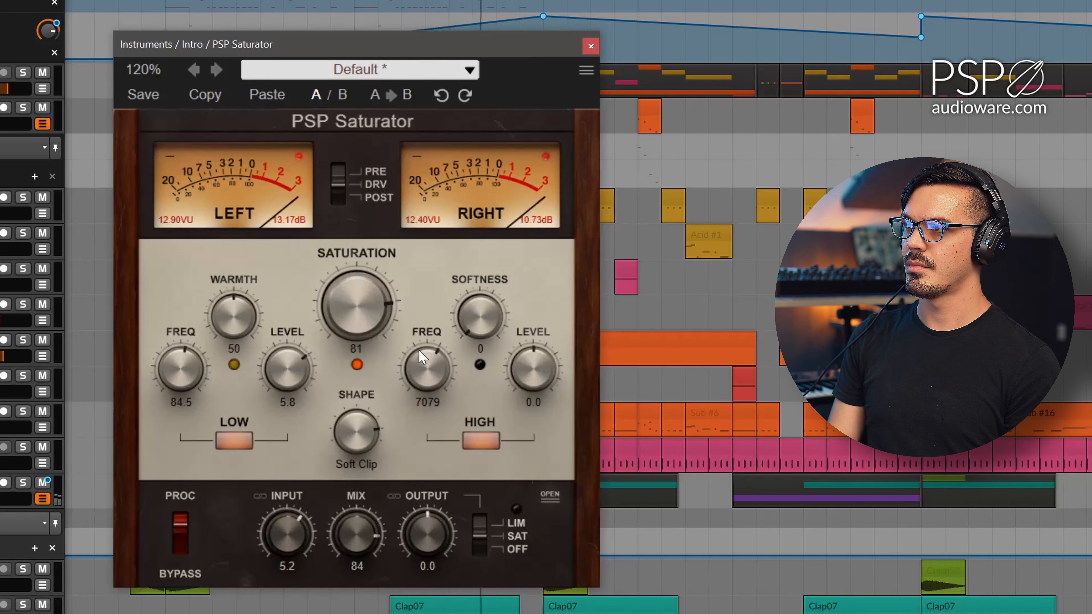
key("space")
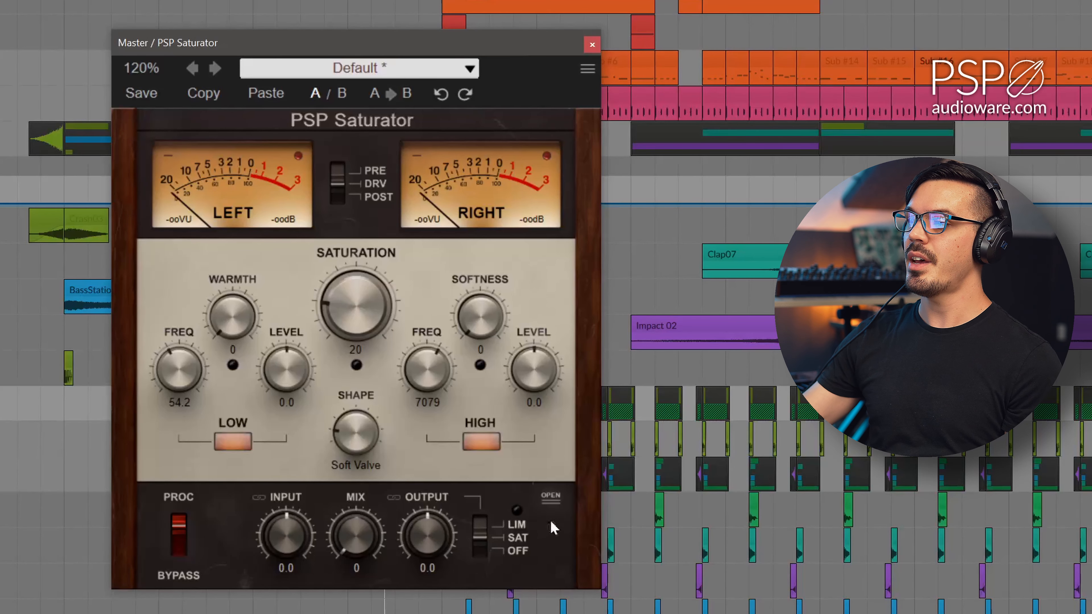
Examine the master saturator's hidden extra settings, including FAT, sc HPF, Smooth and MakeUp, and close them.
left_click(551, 500)
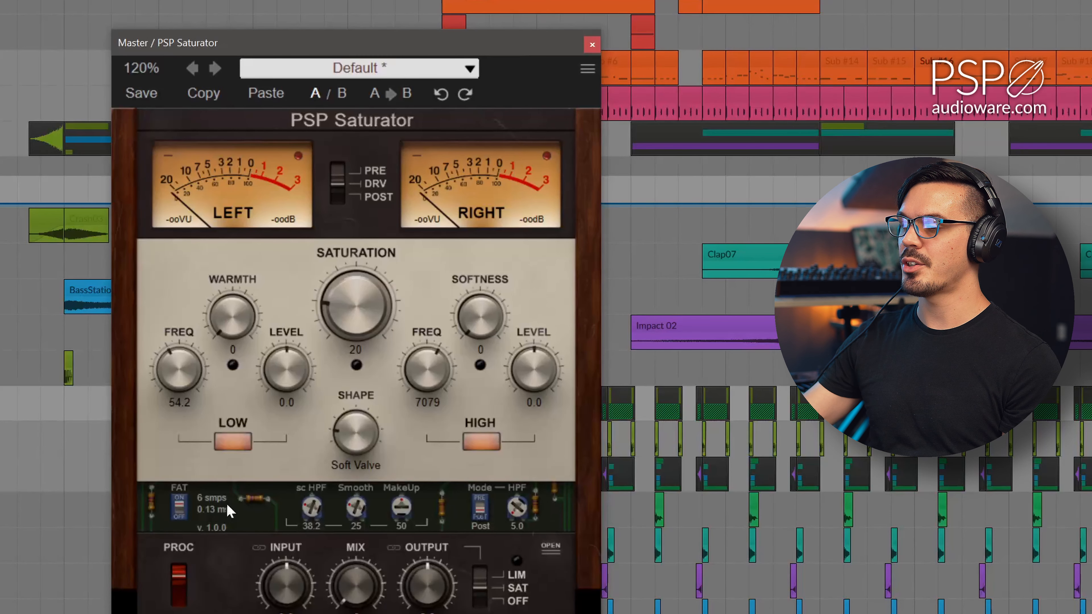
left_click(556, 551)
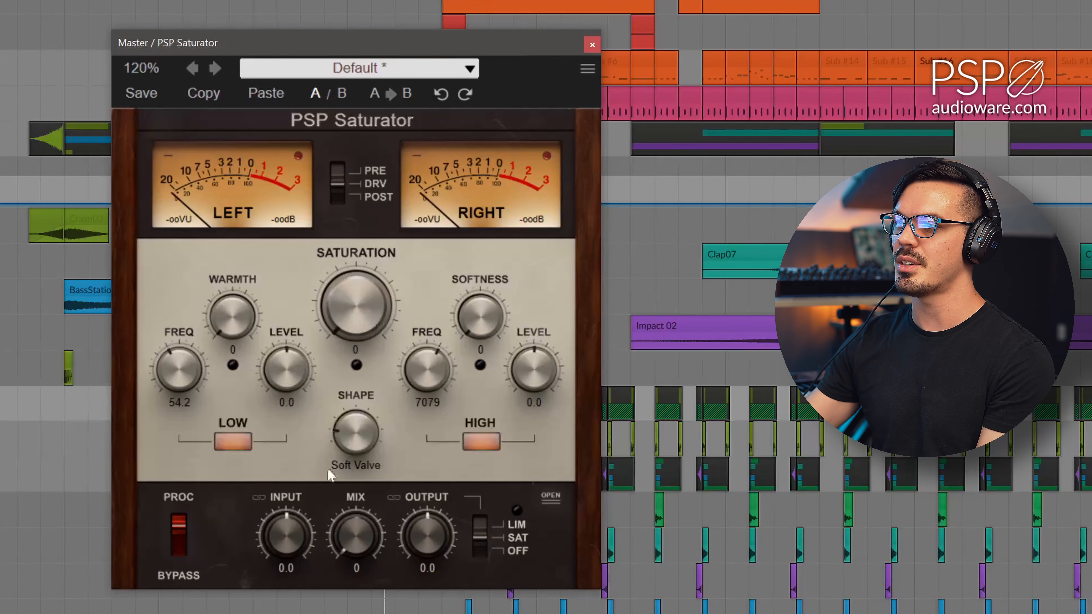
Play the track and set the master saturator's saturation to 31 and warmth to 29.
key("space")
left_click_drag(350, 333, 332, 215)
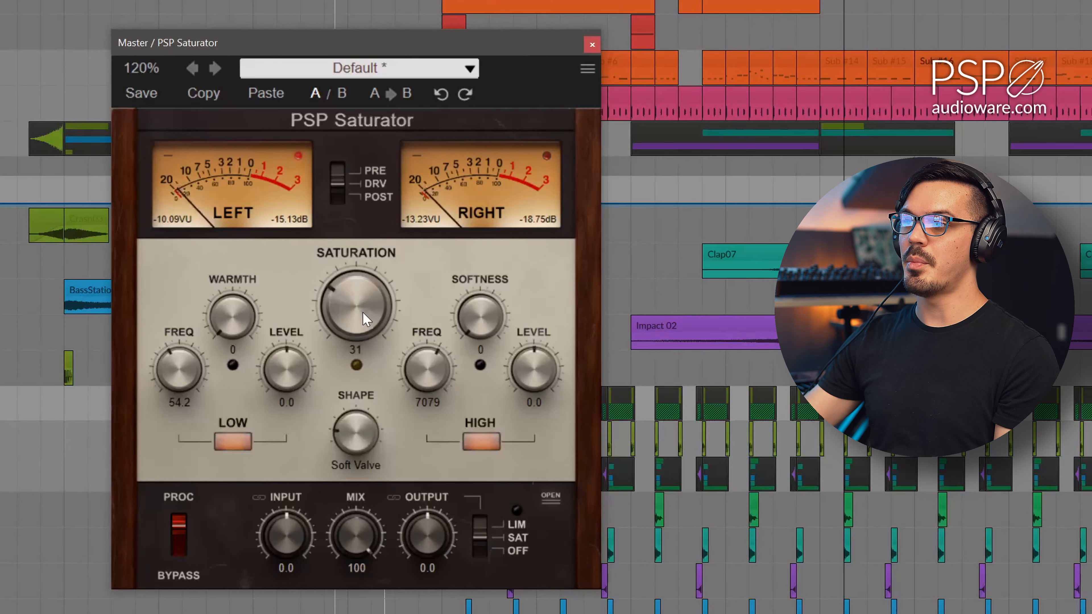
left_click_drag(238, 323, 236, 288)
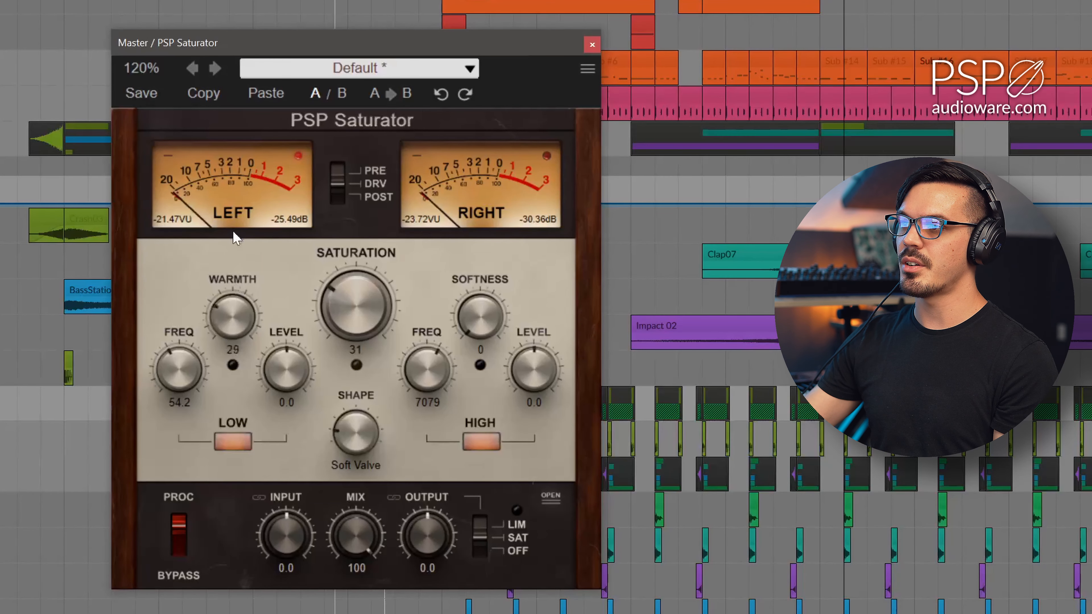
Set the master saturator's low frequency to 65.8, low level to 1.8 and saturation to 28.
left_click_drag(191, 335, 194, 331)
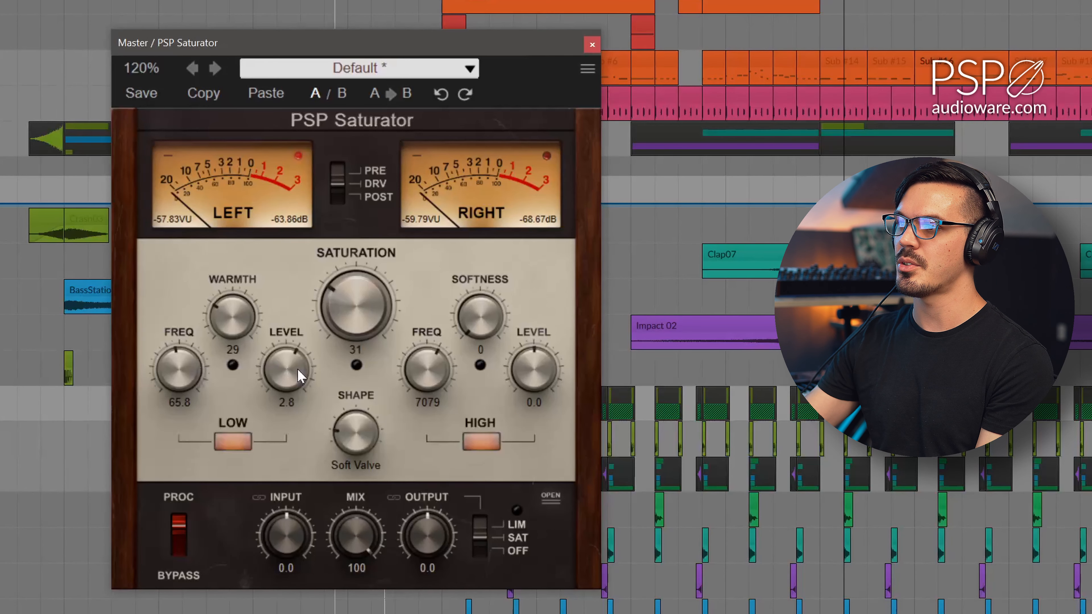
left_click_drag(296, 399, 288, 362)
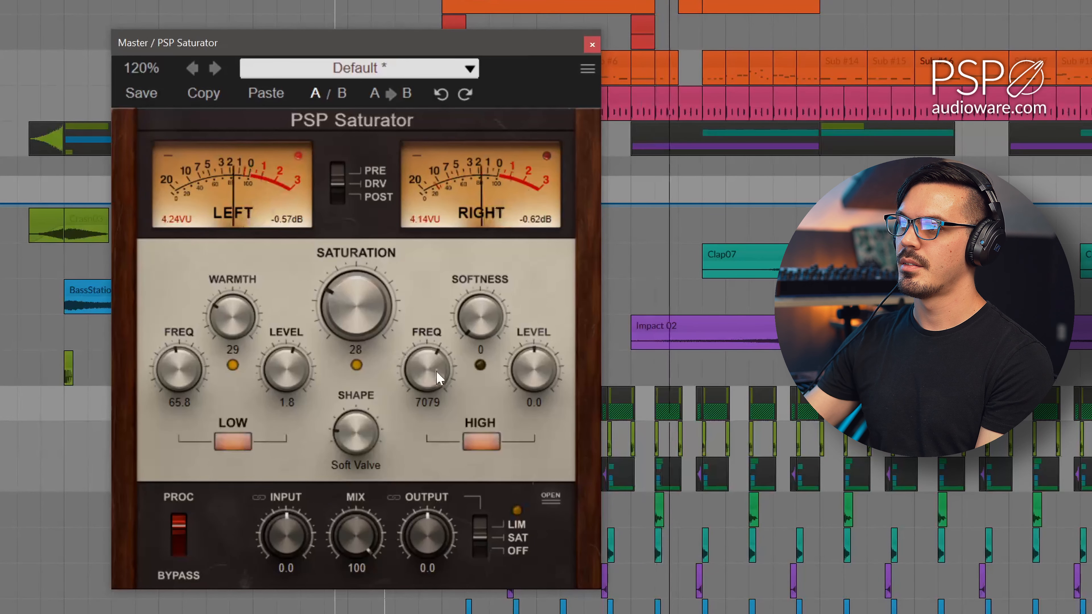
key("space")
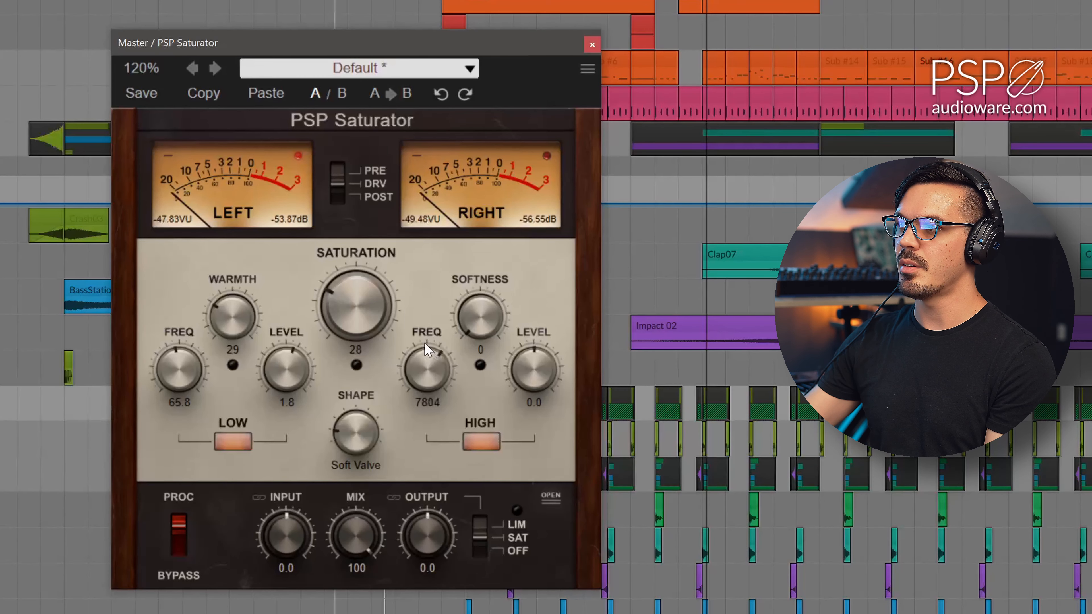
During playback, set the master saturator's high frequency to 6766, high level to 3.7 and softness to 20.
key("space")
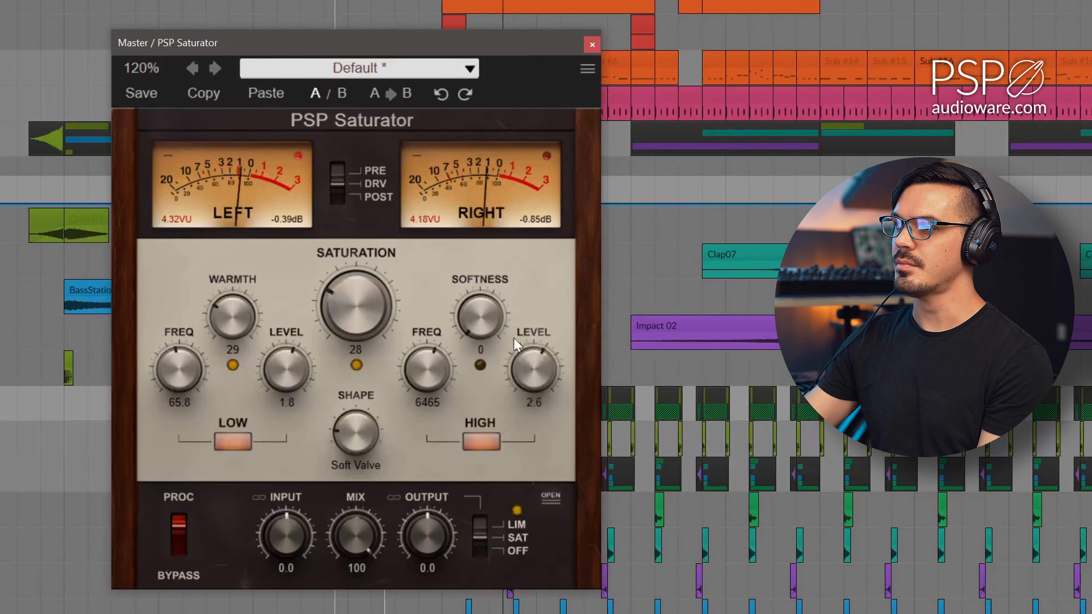
left_click_drag(419, 368, 436, 393)
left_click_drag(532, 365, 532, 432)
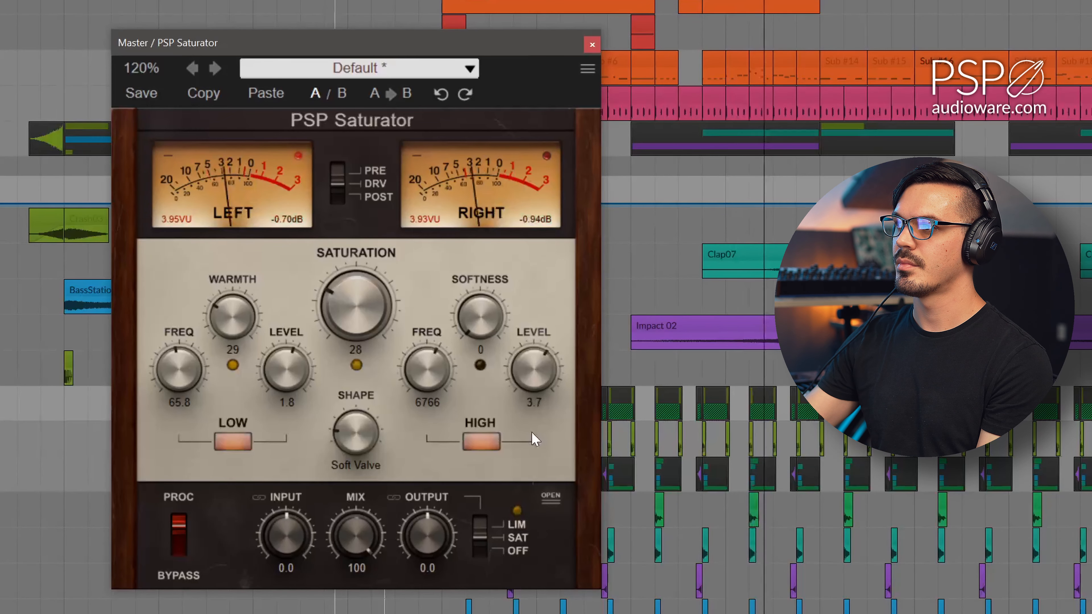
left_click_drag(484, 335, 475, 306)
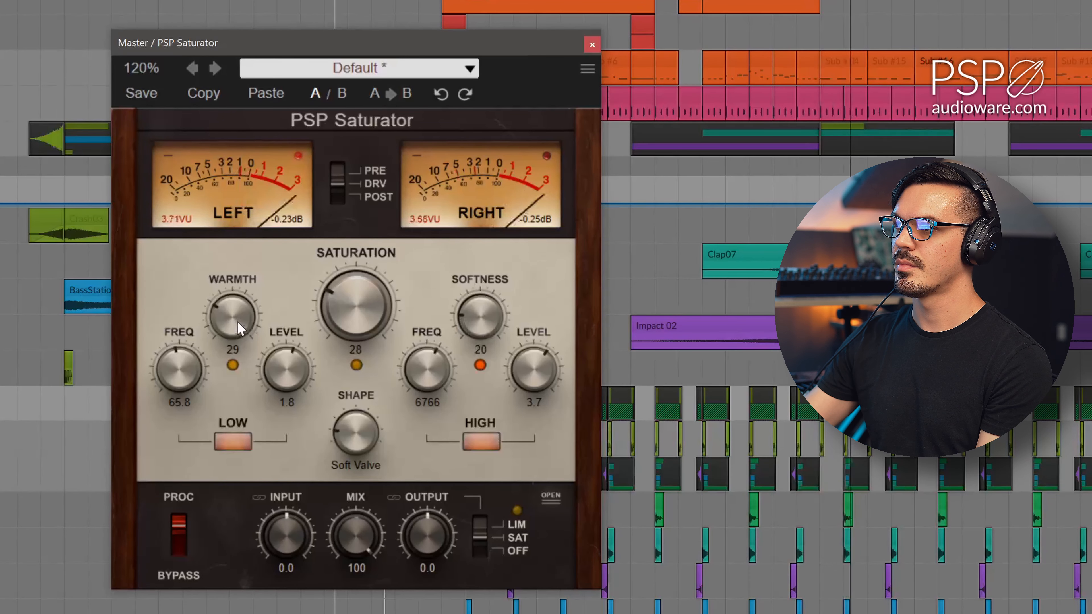
Raise the master saturator's warmth to 31 and its saturation to 30.
left_click_drag(237, 321, 236, 317)
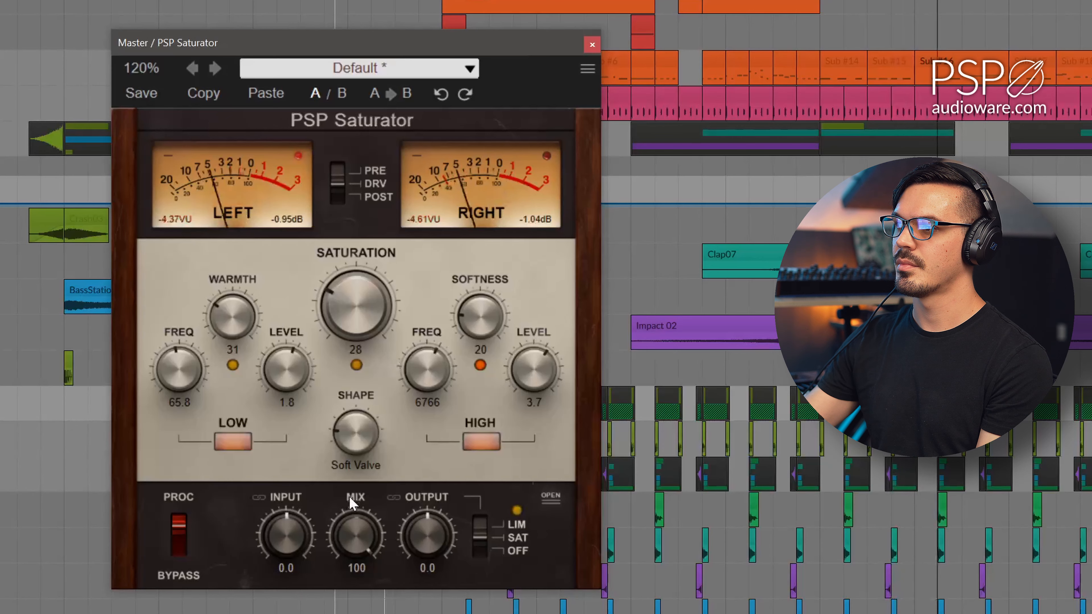
left_click_drag(356, 334, 356, 330)
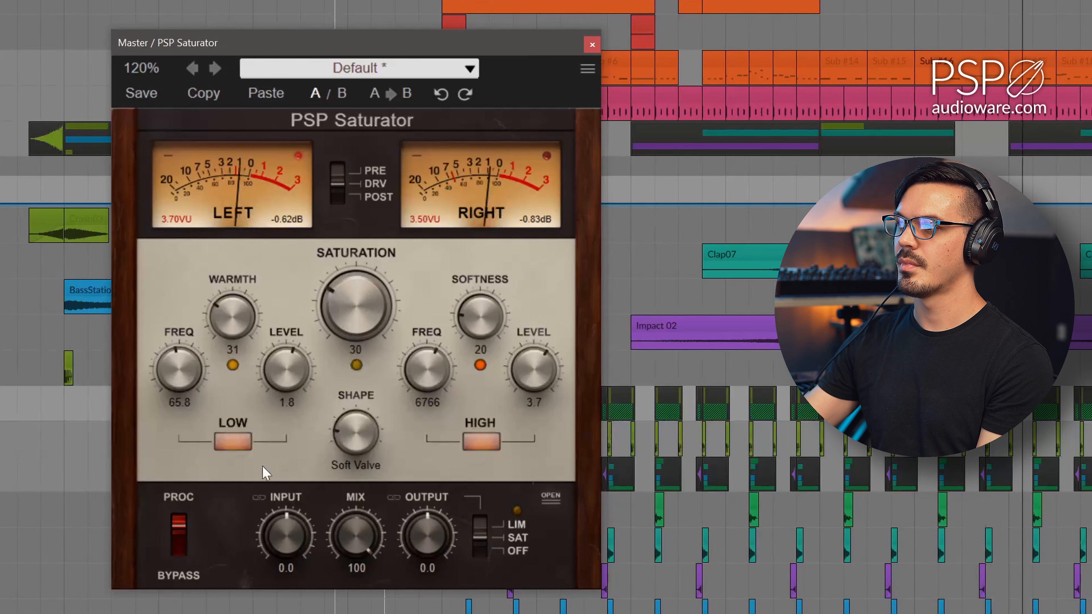
Compare the master with its saturator bypassed and processing, set the low level to 1.4, and stop playback.
left_click(184, 529)
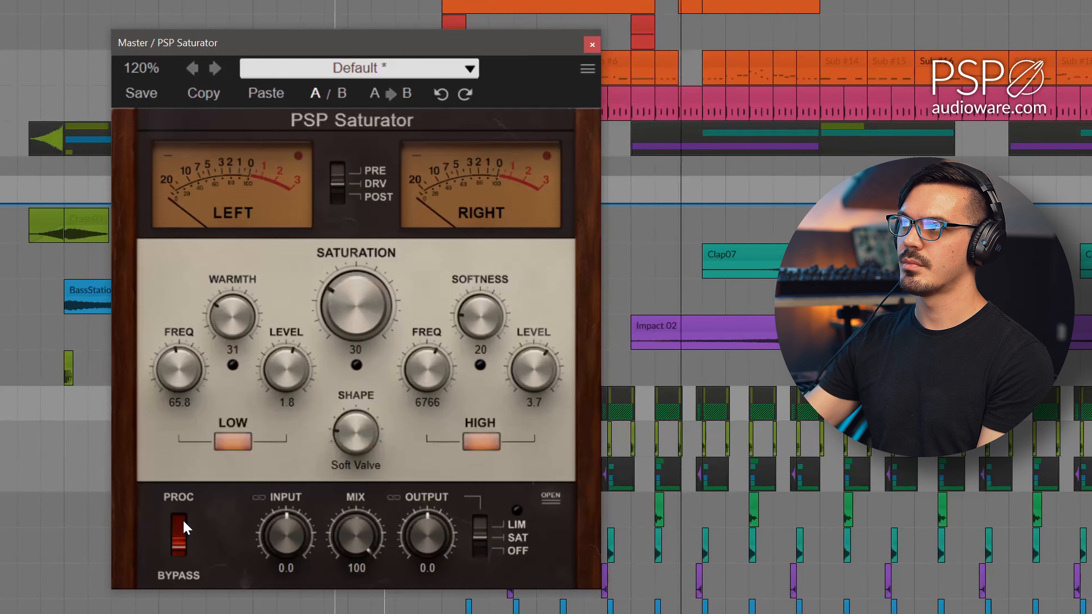
left_click(180, 532)
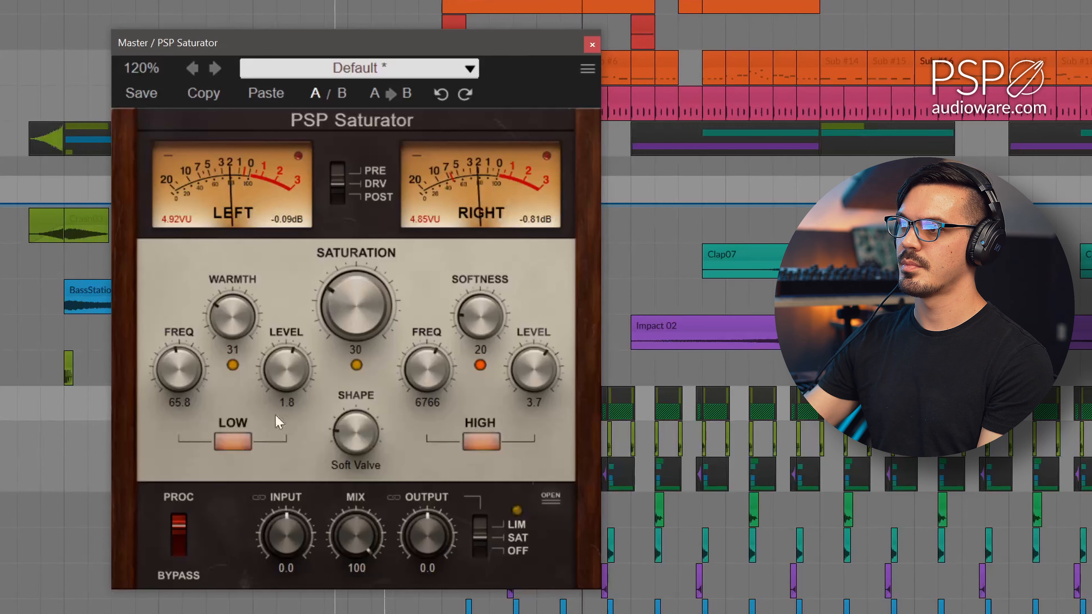
scroll(295, 380, "down", 1)
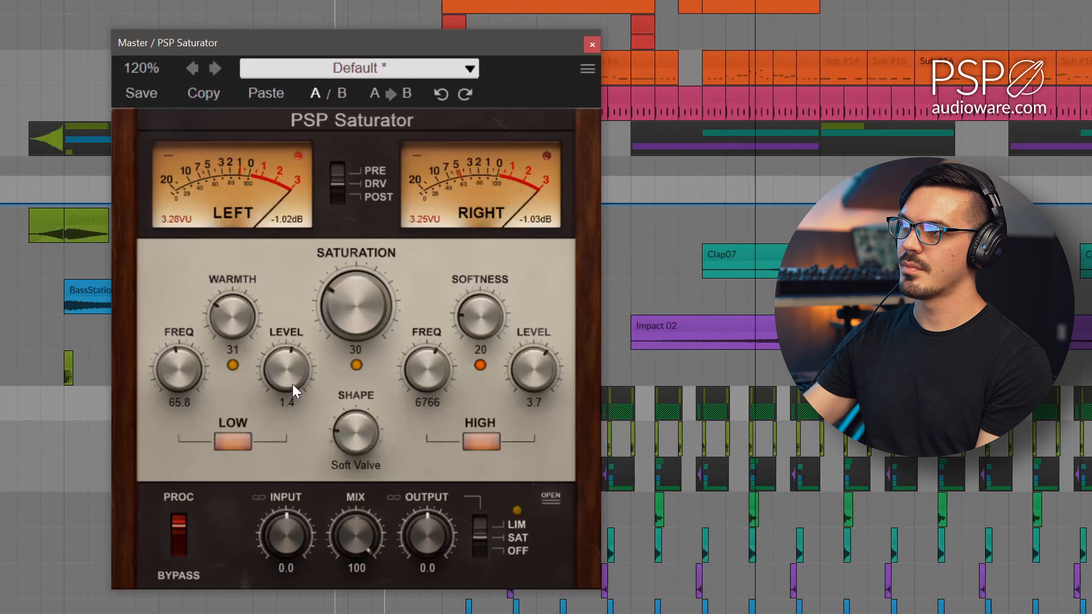
key("space")
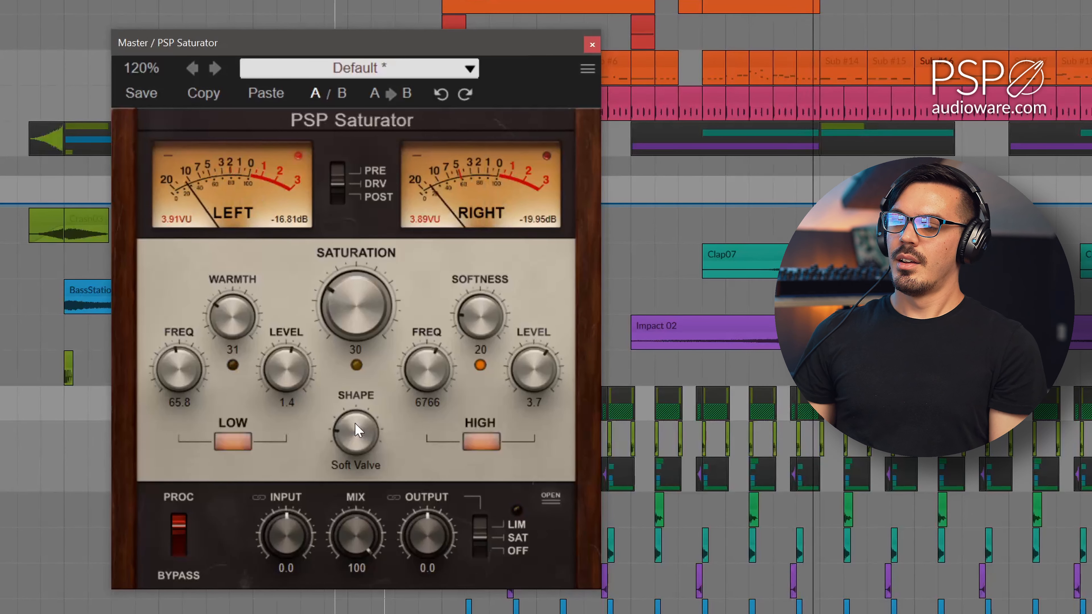